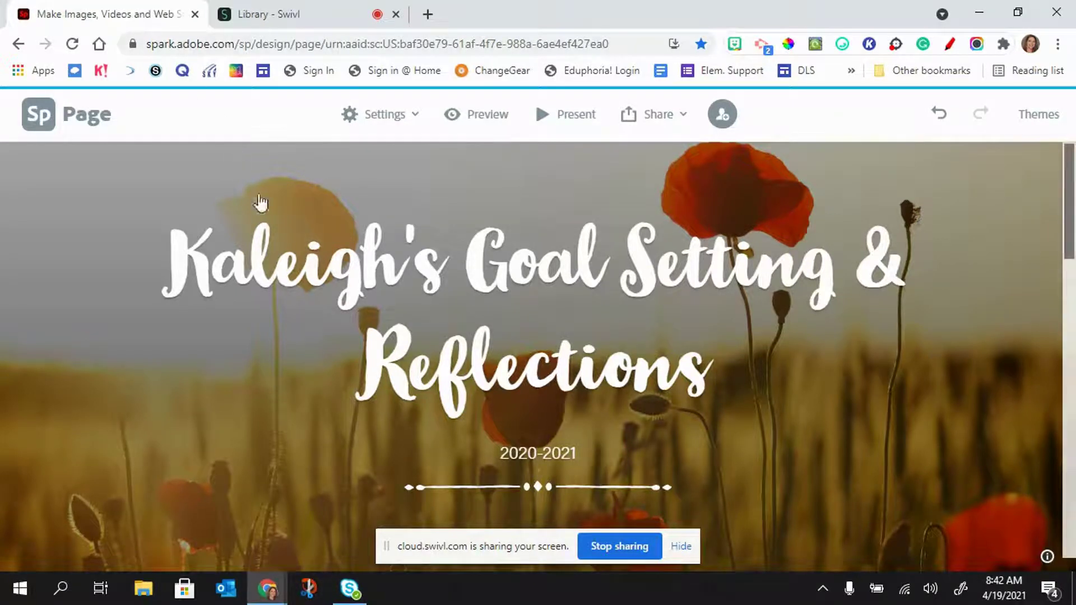
Scroll through the existing page and select the word Beginning in its heading.
scroll(318, 310, down, 2)
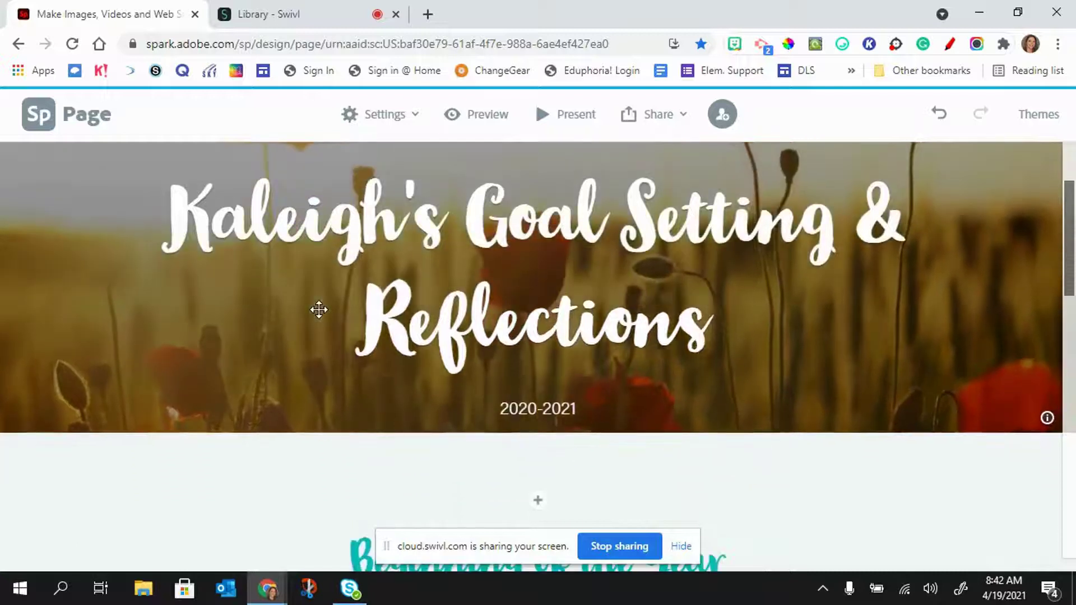
scroll(319, 310, down, 5)
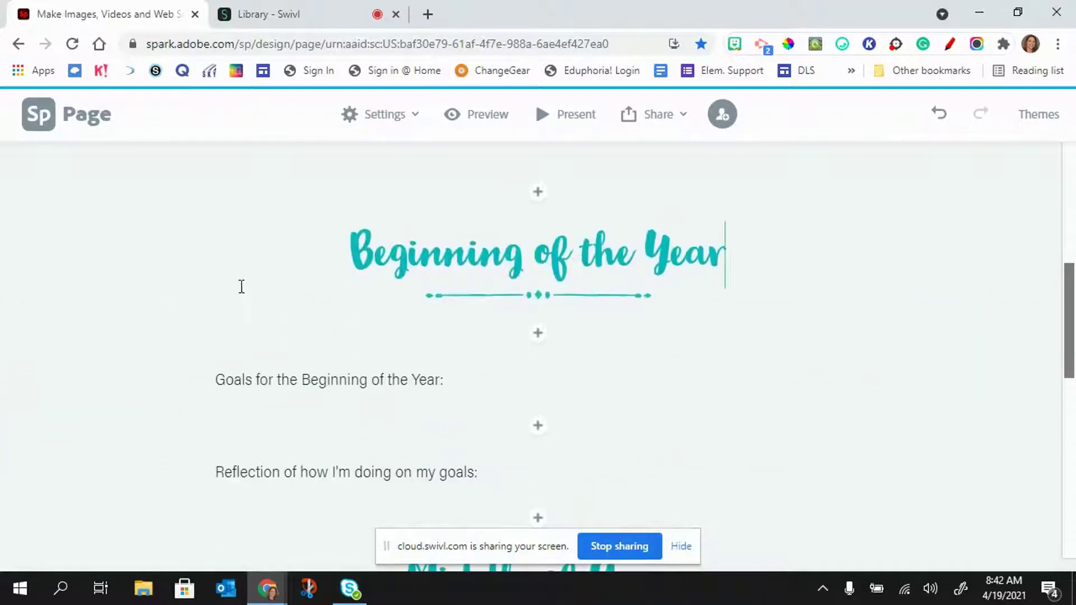
key(Home)
key(ctrl+shift+Right)
scroll(1039, 370, down, 10)
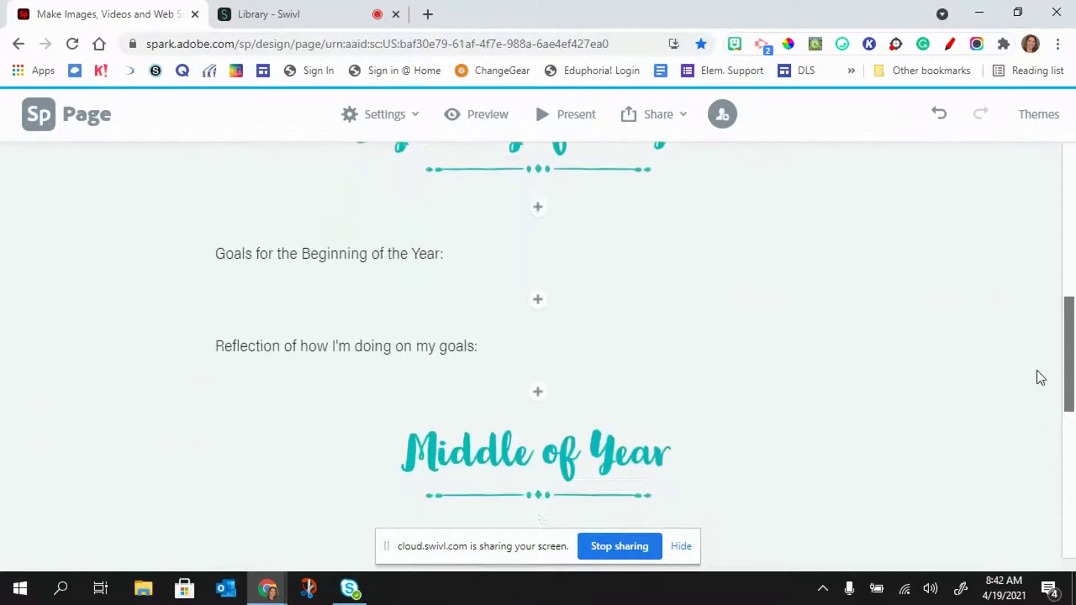
scroll(1036, 369, up, 10)
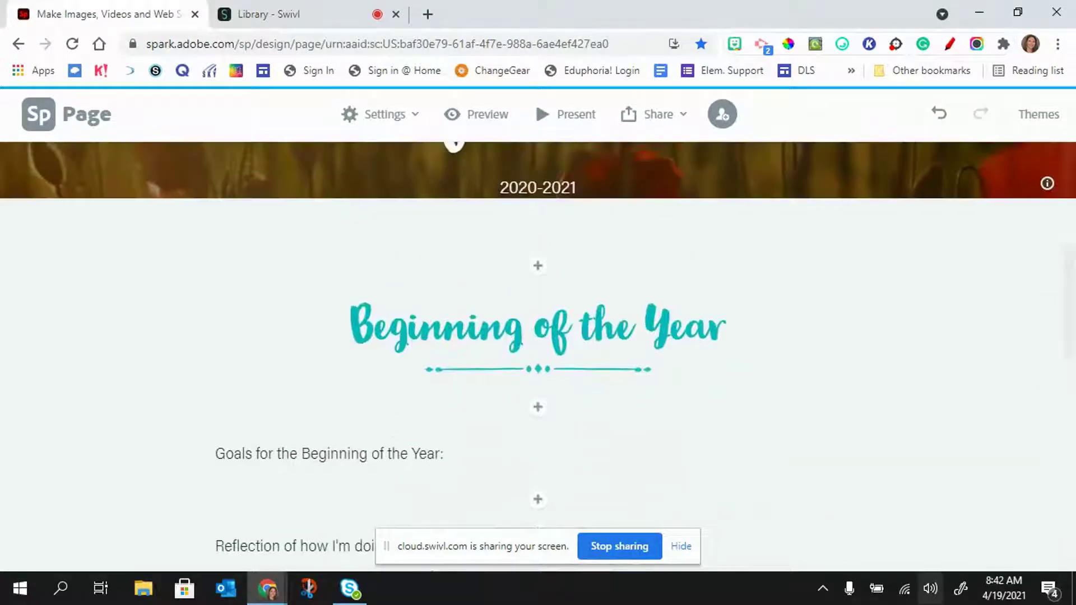
drag(1070, 345, 1072, 247)
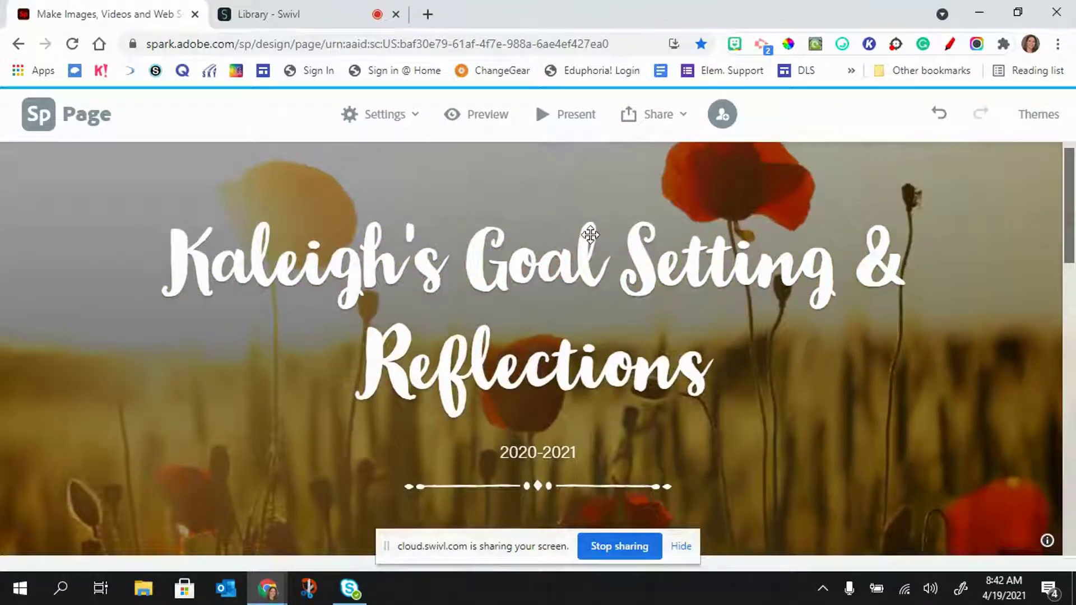
From the home dashboard, create a new Webpage project titled 'Goal Setting'.
click(36, 124)
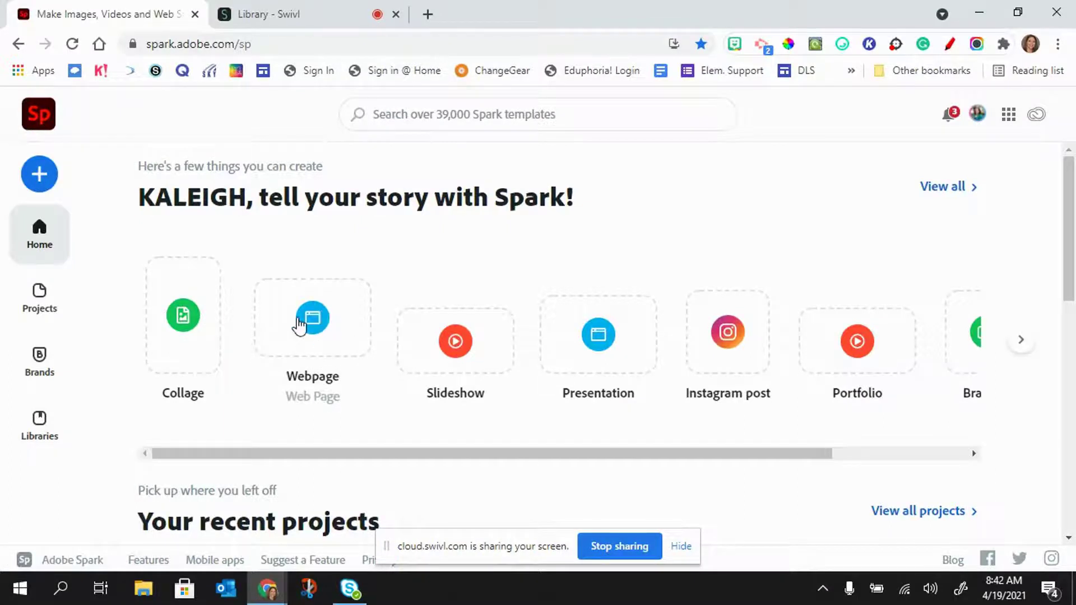
click(299, 324)
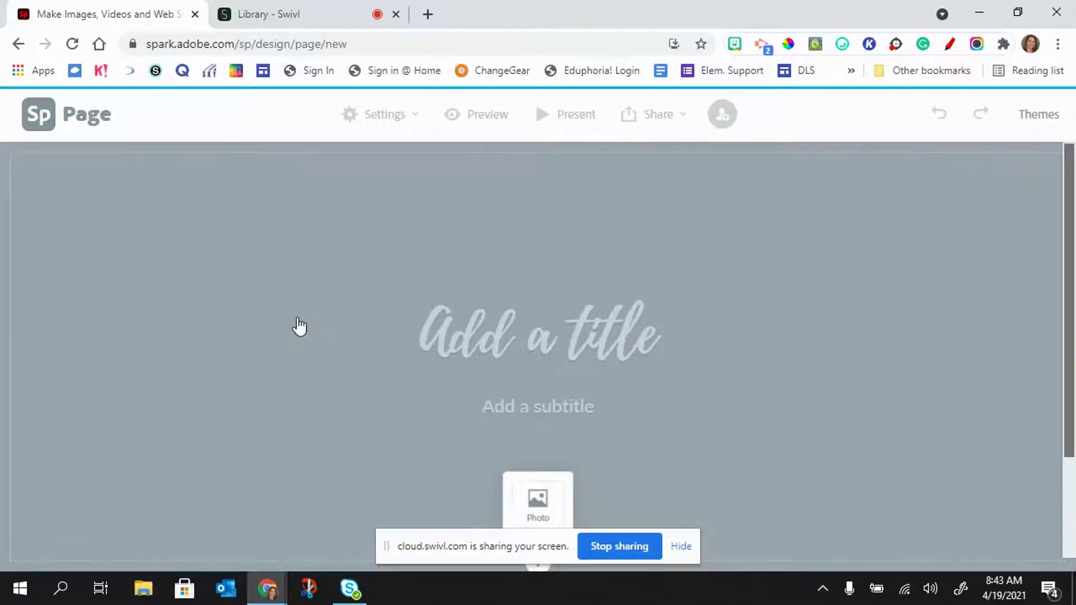
click(540, 340)
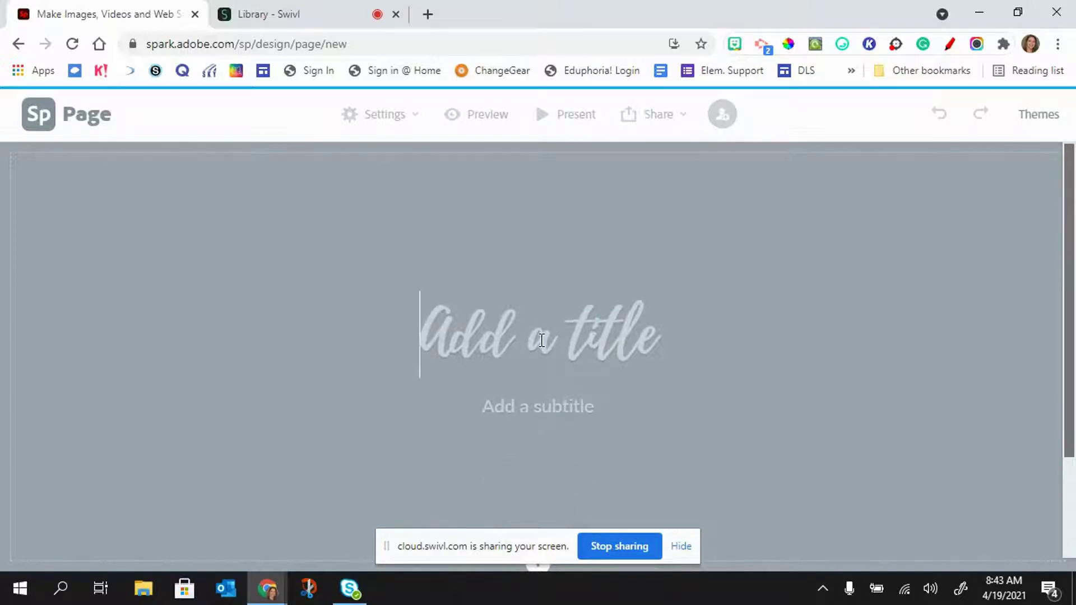
text(Goal )
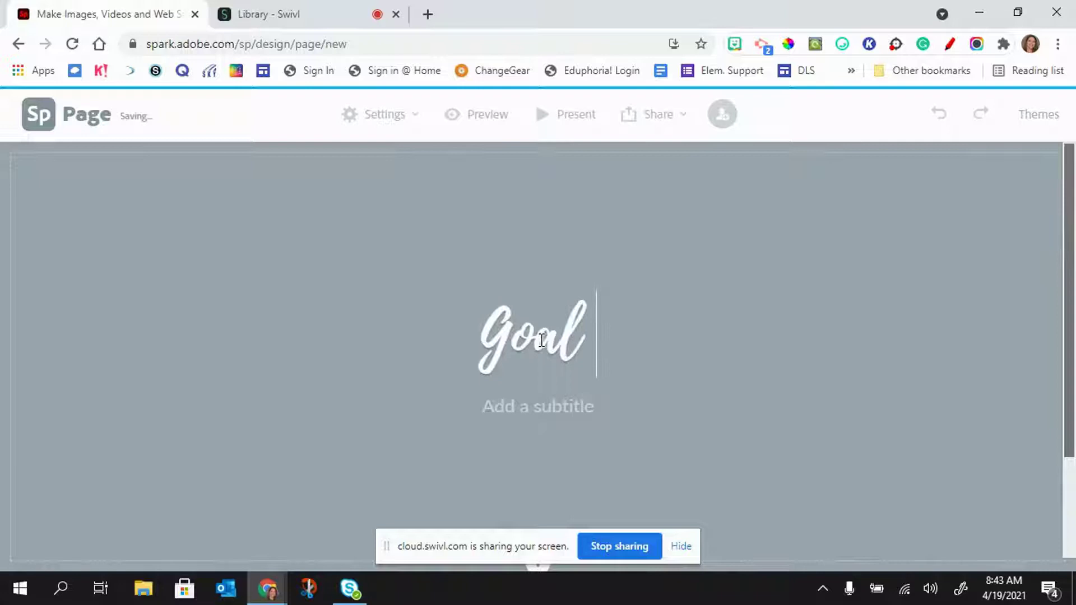
text(Setting)
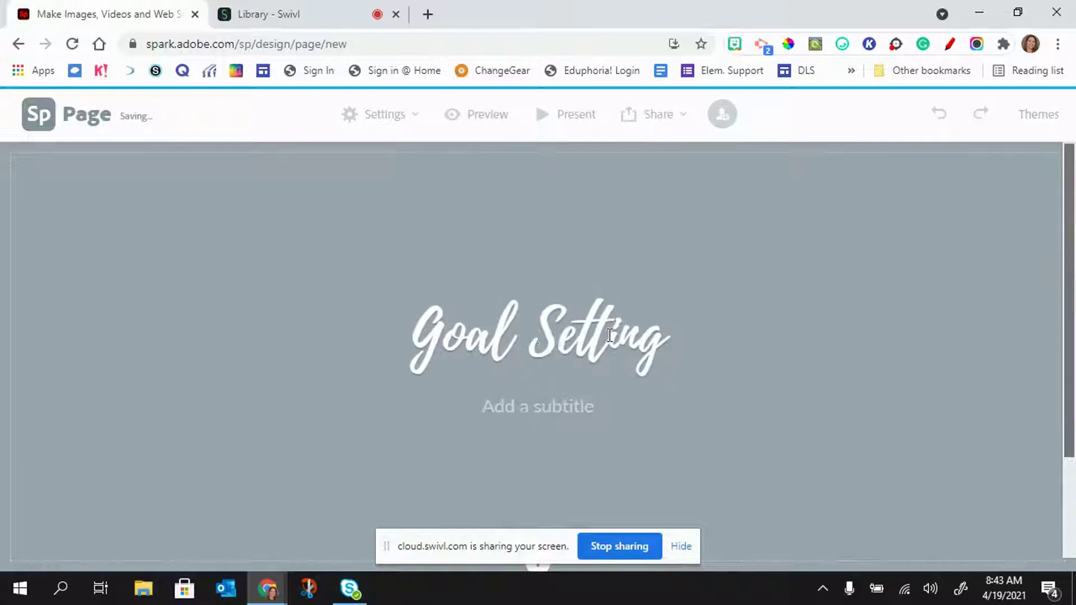
Apply the Dark theme from the Themes panel, then close the panel.
click(1040, 113)
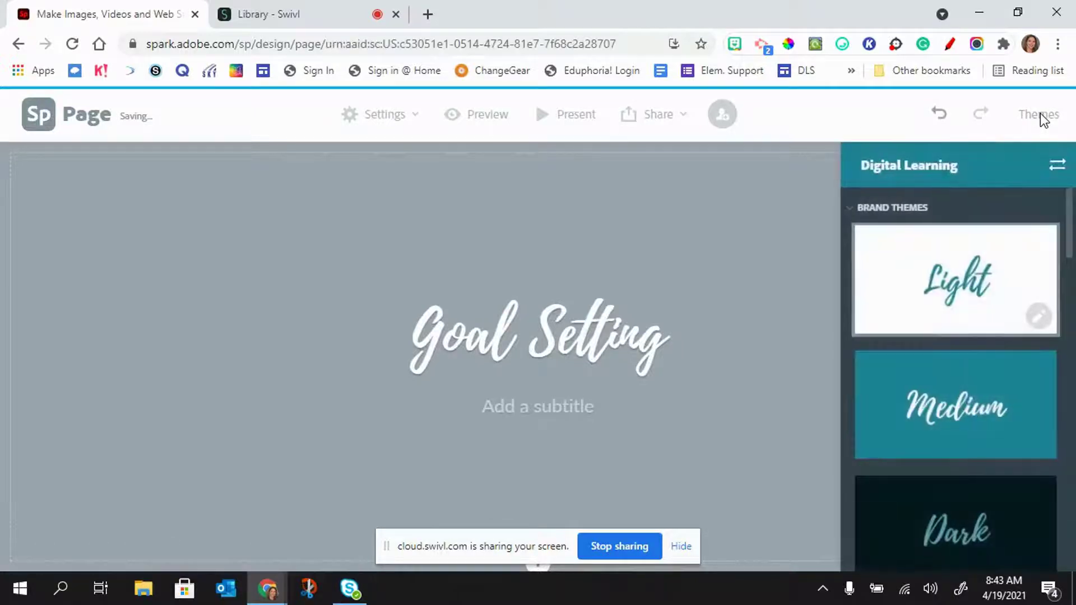
scroll(974, 339, down, 5)
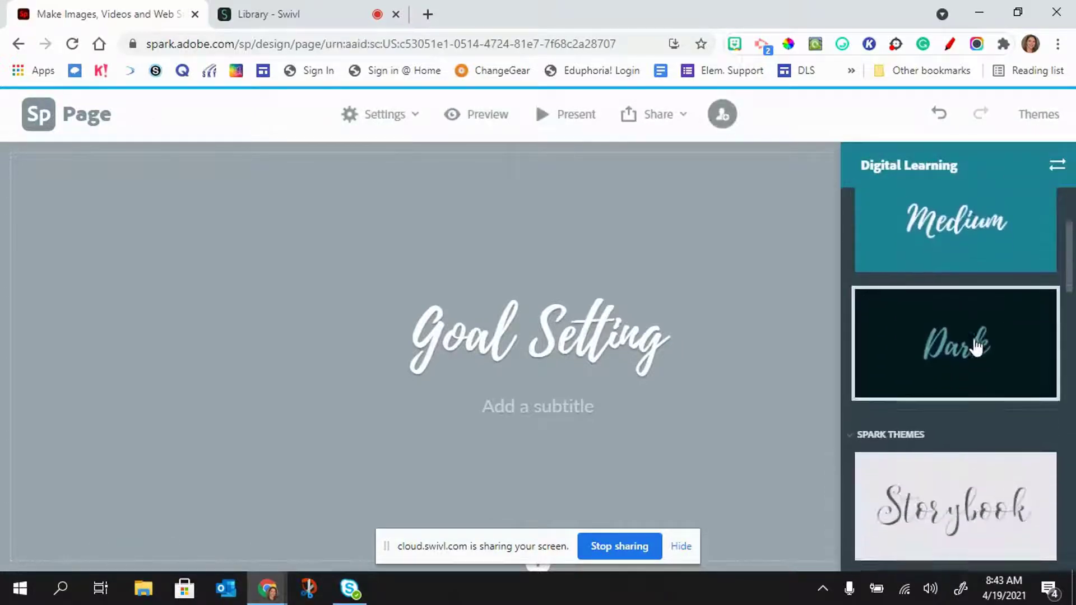
click(998, 470)
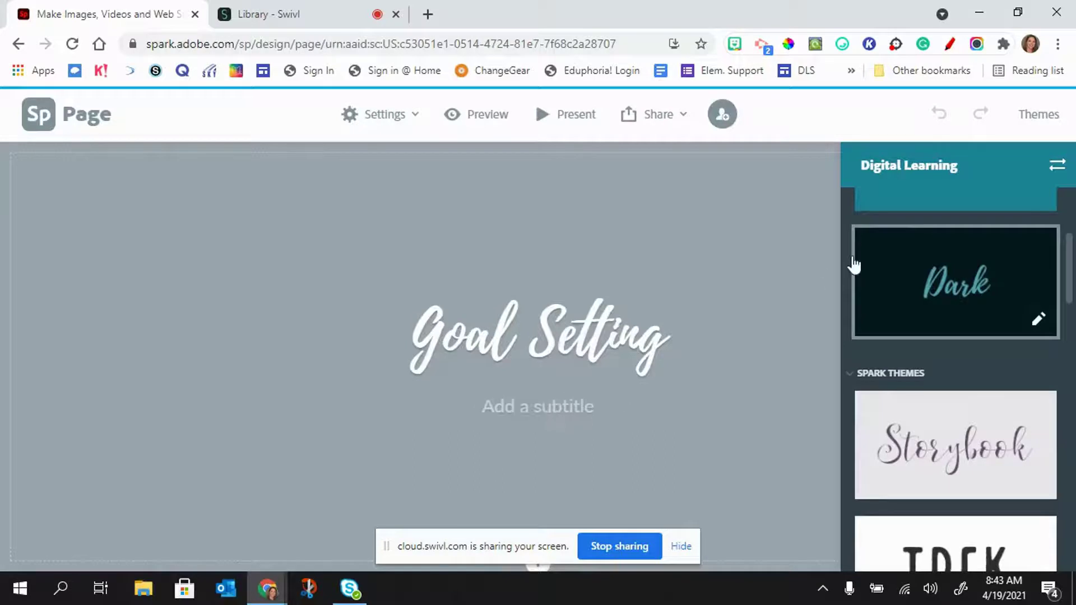
click(1039, 118)
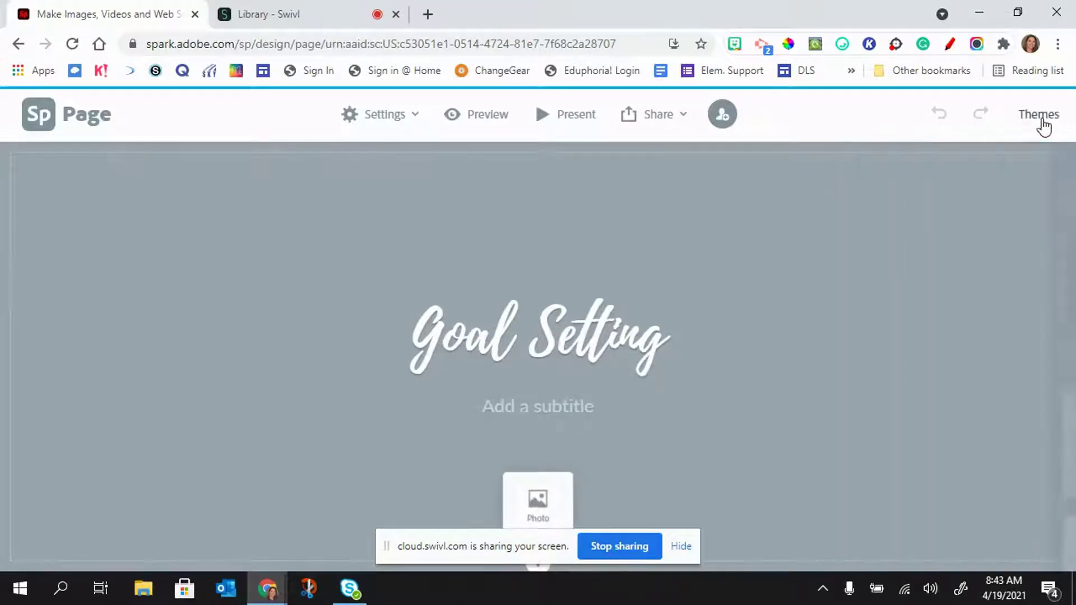
scroll(809, 370, down, 2)
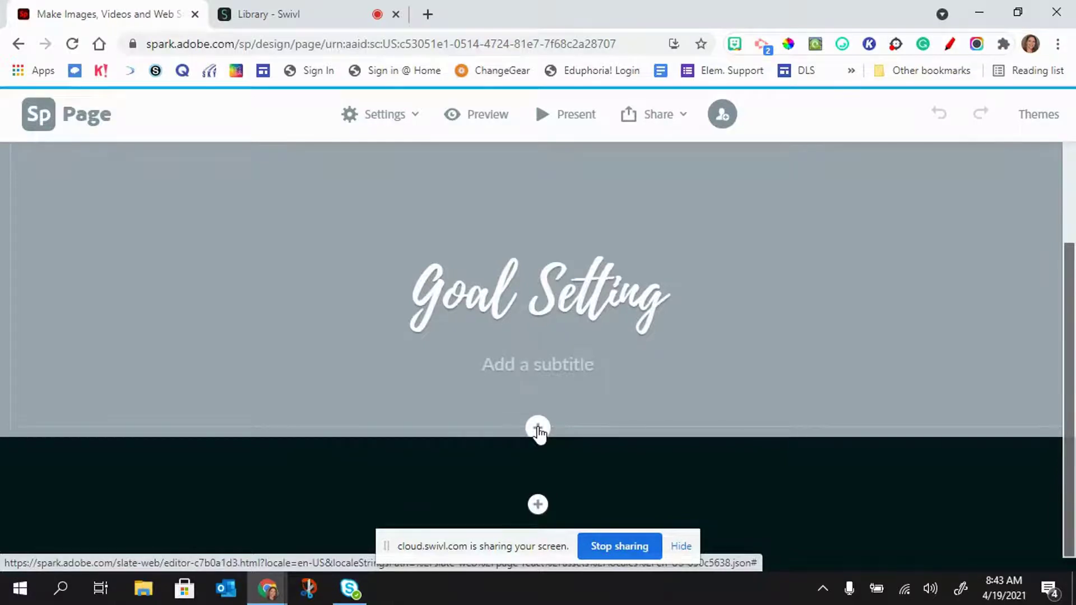
Search free photos for 'background' and set the colourful paint photo as the cover image.
click(538, 431)
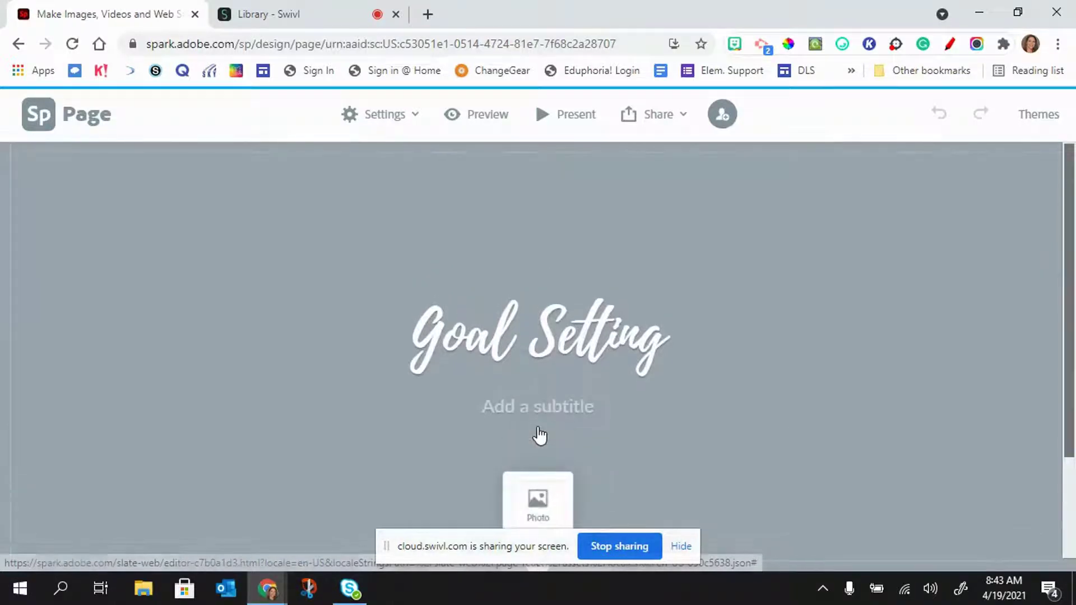
click(540, 496)
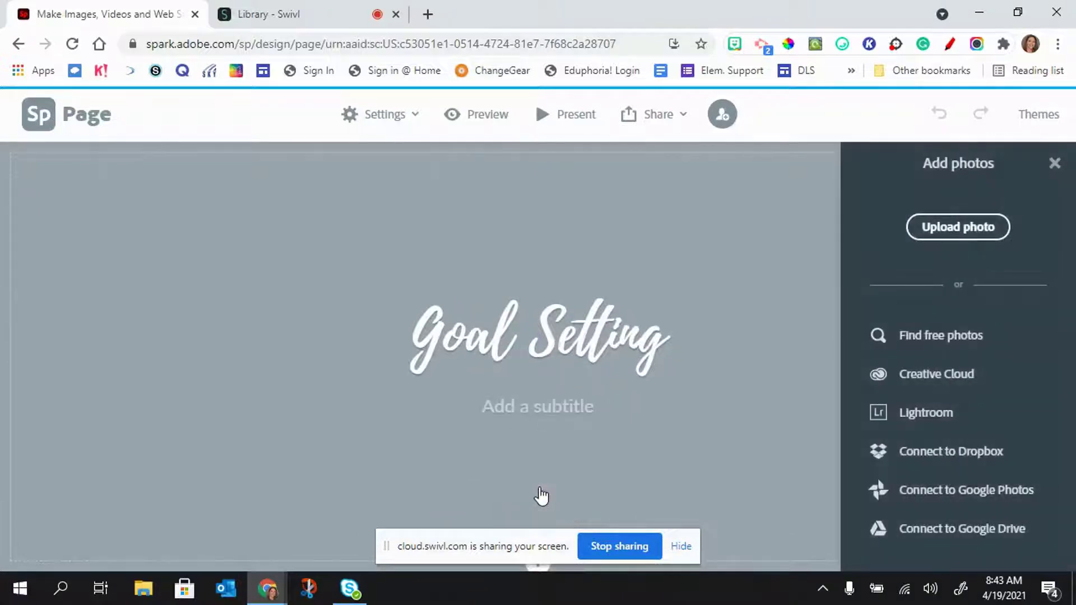
click(945, 336)
text(b)
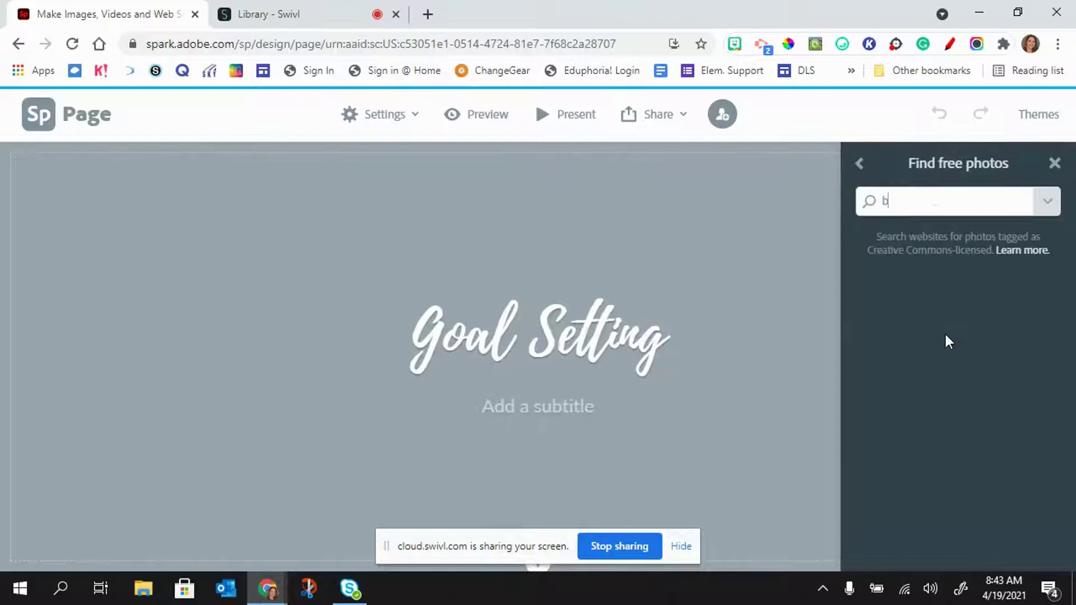
text(ackground)
key(Return)
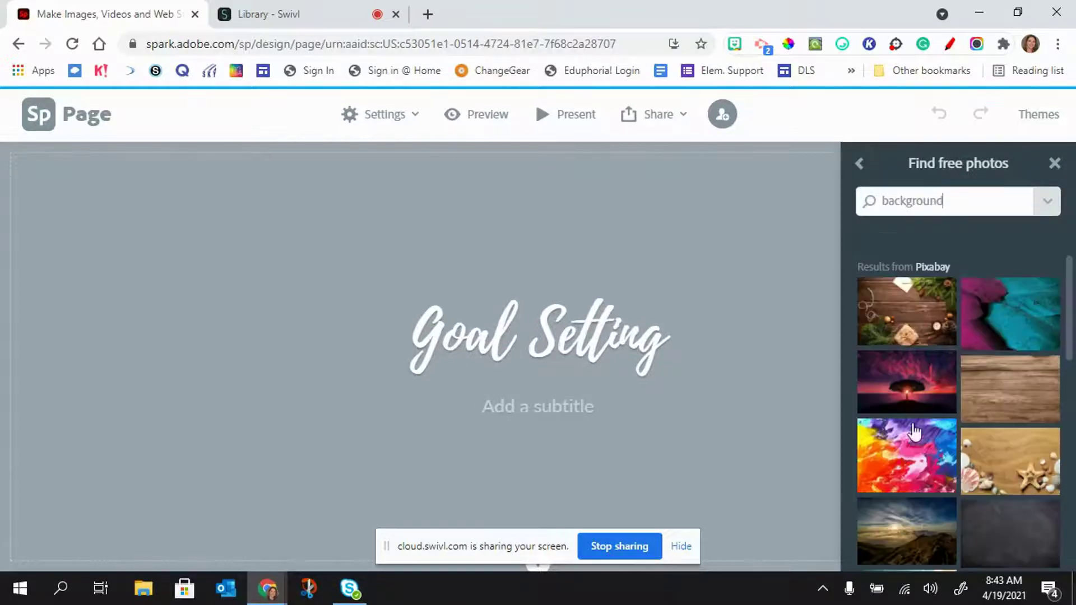
click(914, 447)
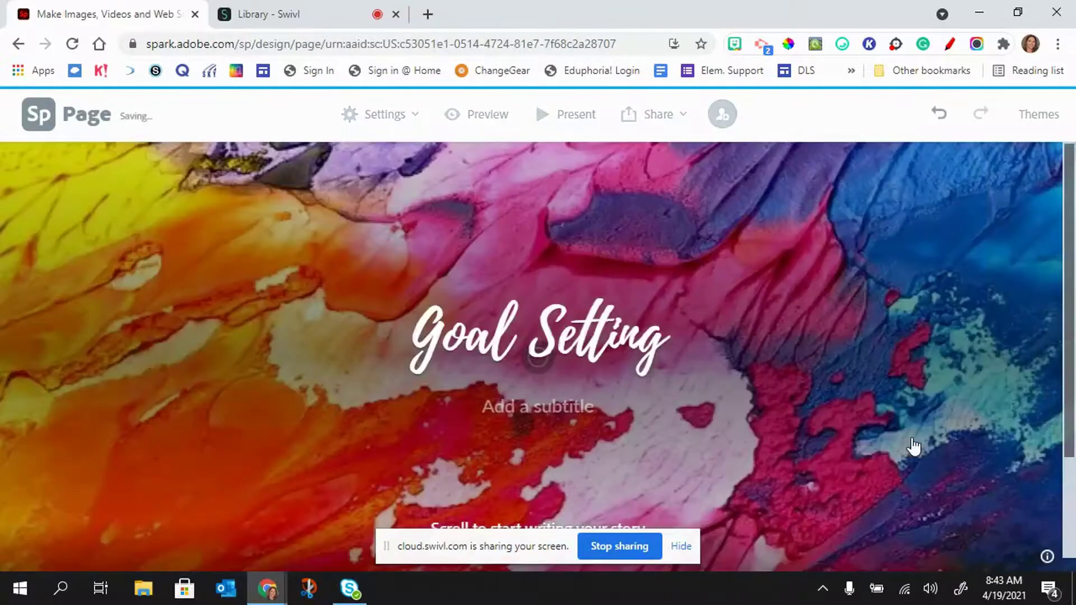
scroll(847, 395, down, 2)
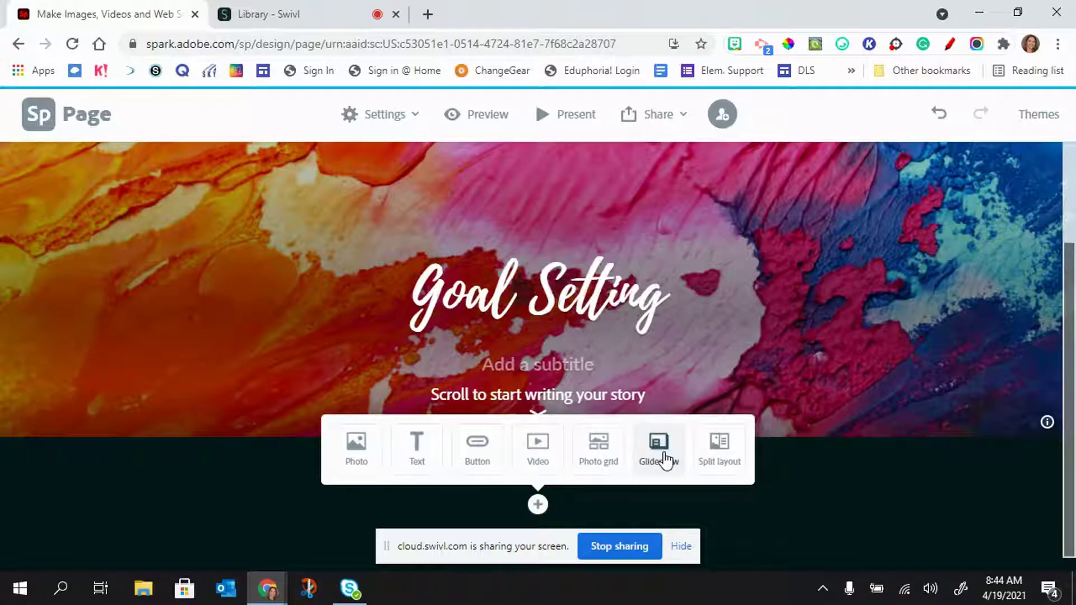
click(722, 458)
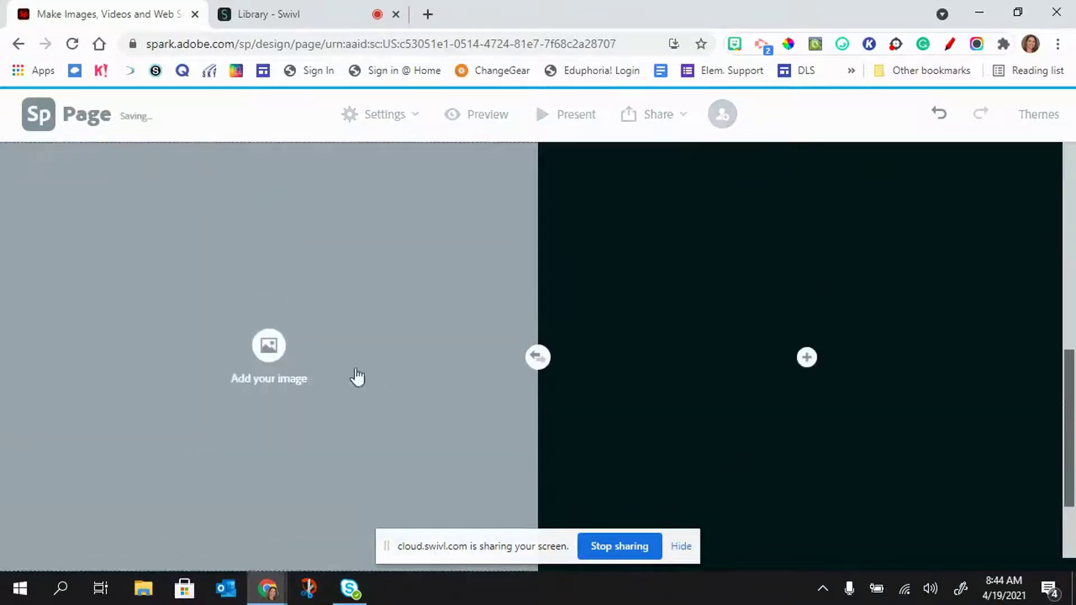
click(807, 358)
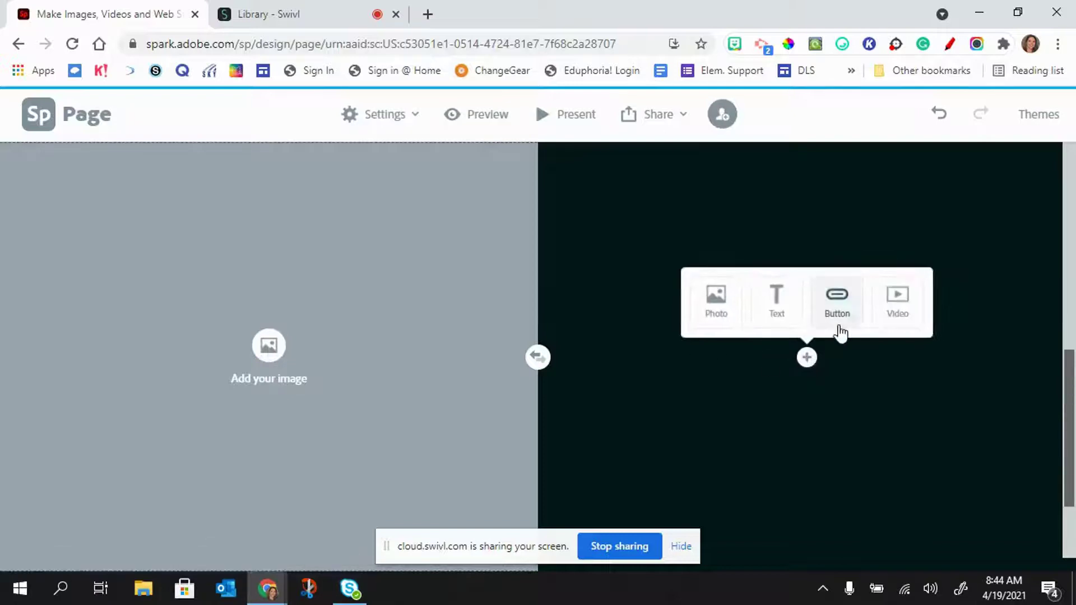
click(711, 356)
click(538, 308)
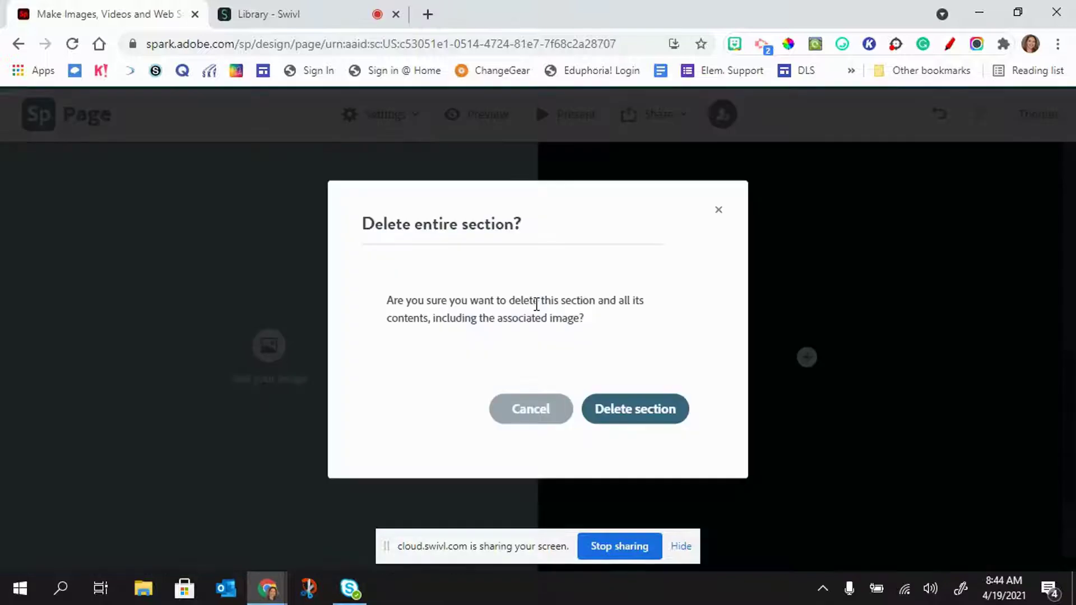
click(629, 418)
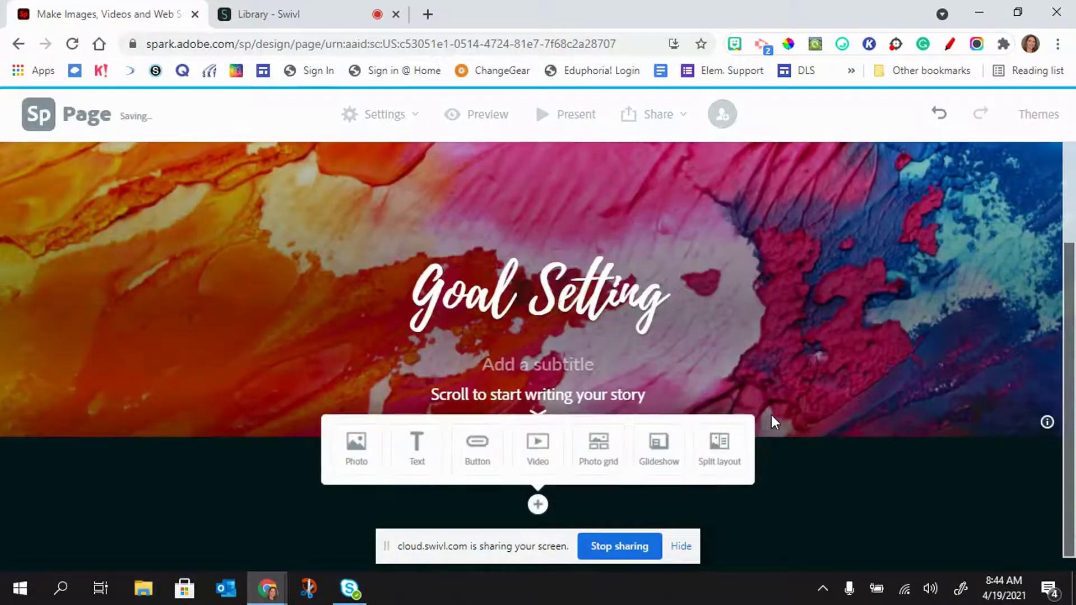
Add an H1 heading 'Beginning of Year Goals' below the banner.
click(420, 446)
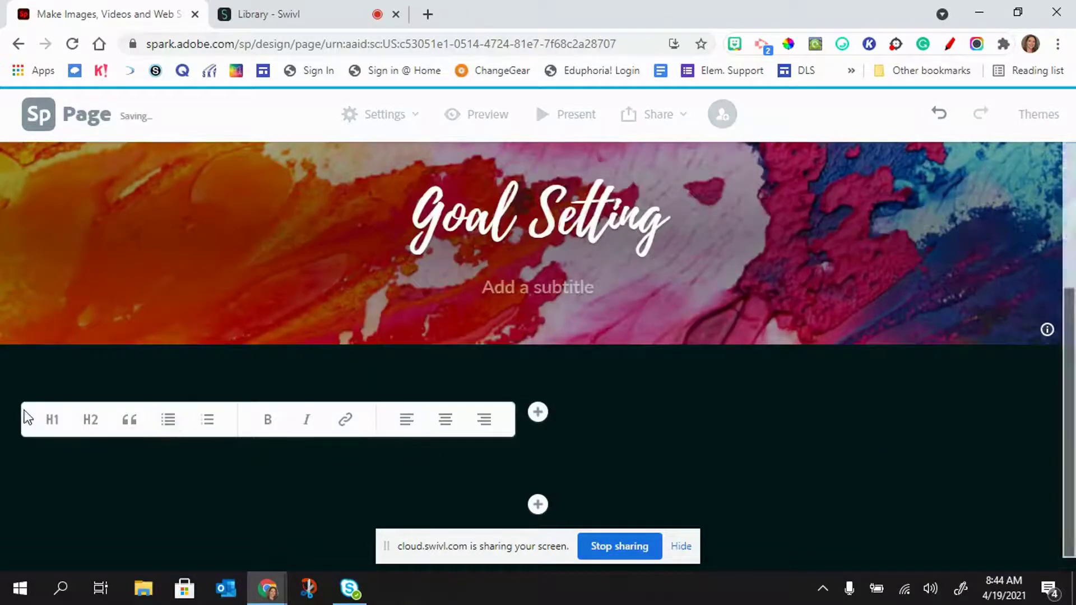
click(51, 419)
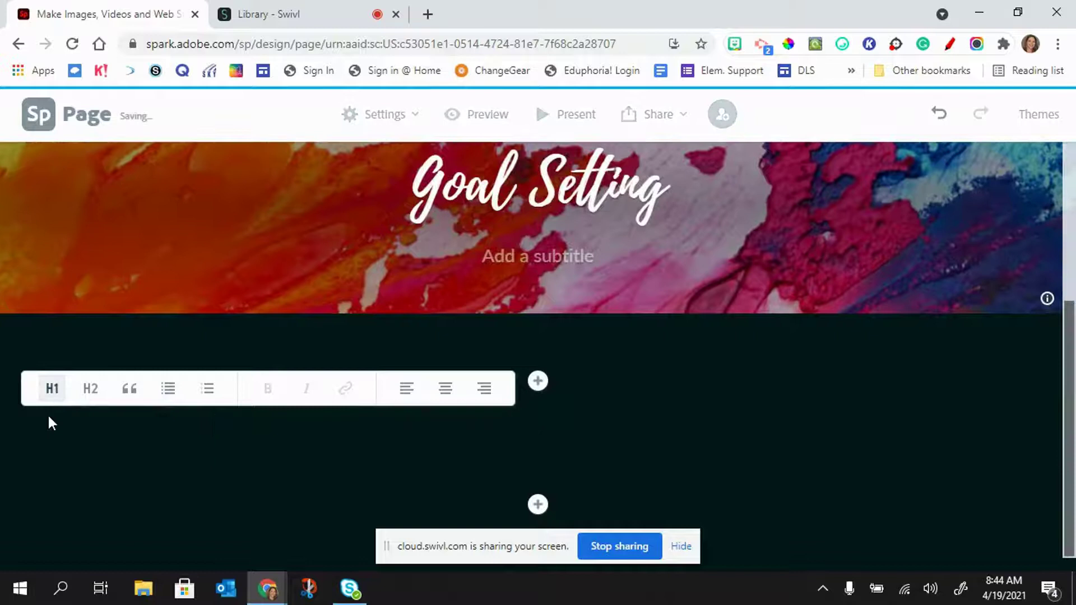
text(Begg)
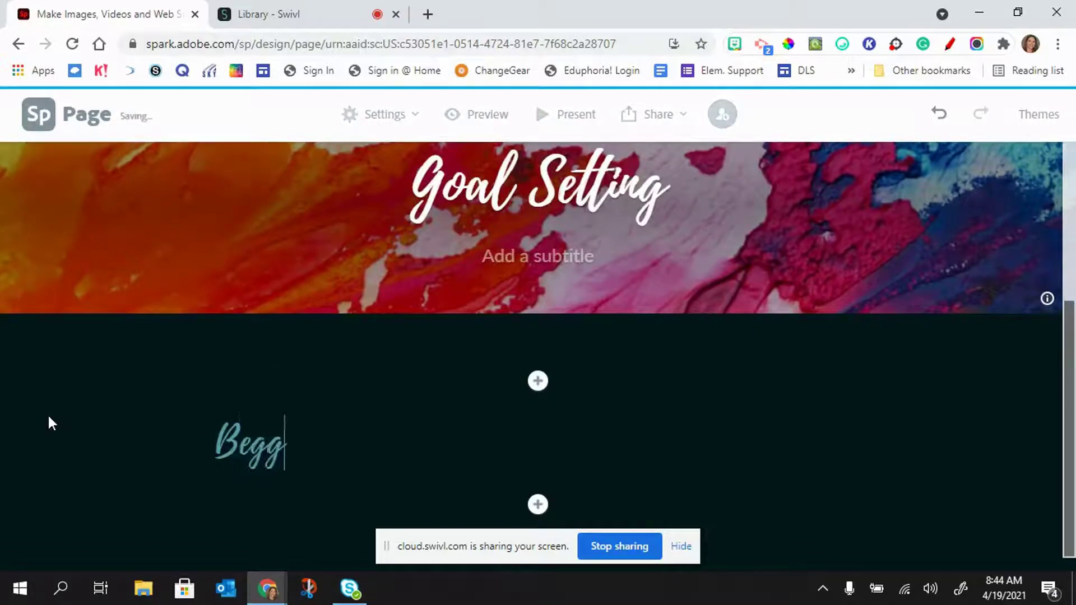
key(BackSpace)
text(inn)
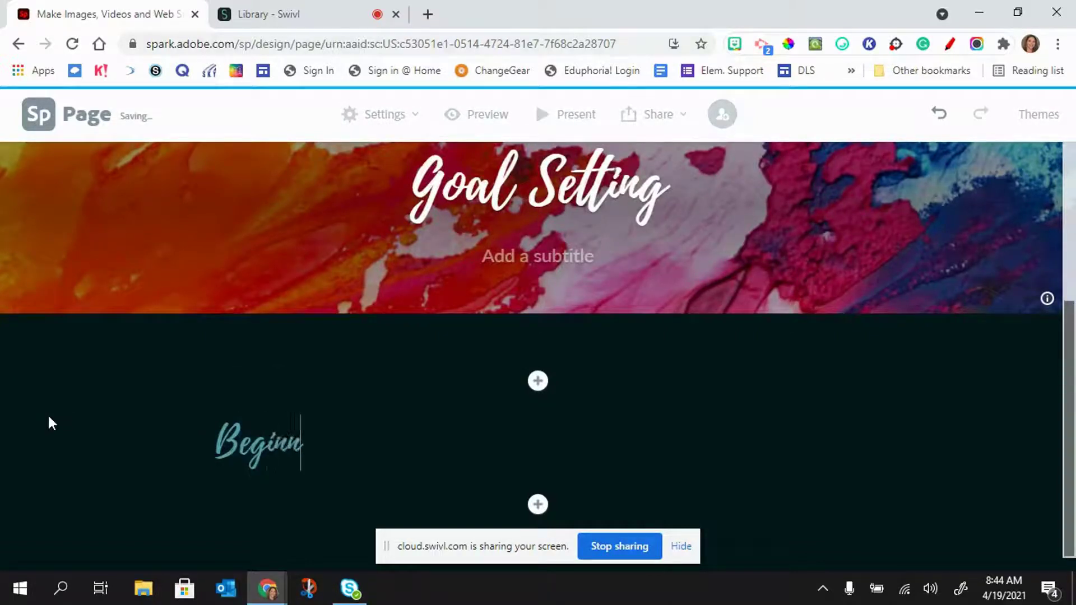
text(ing of)
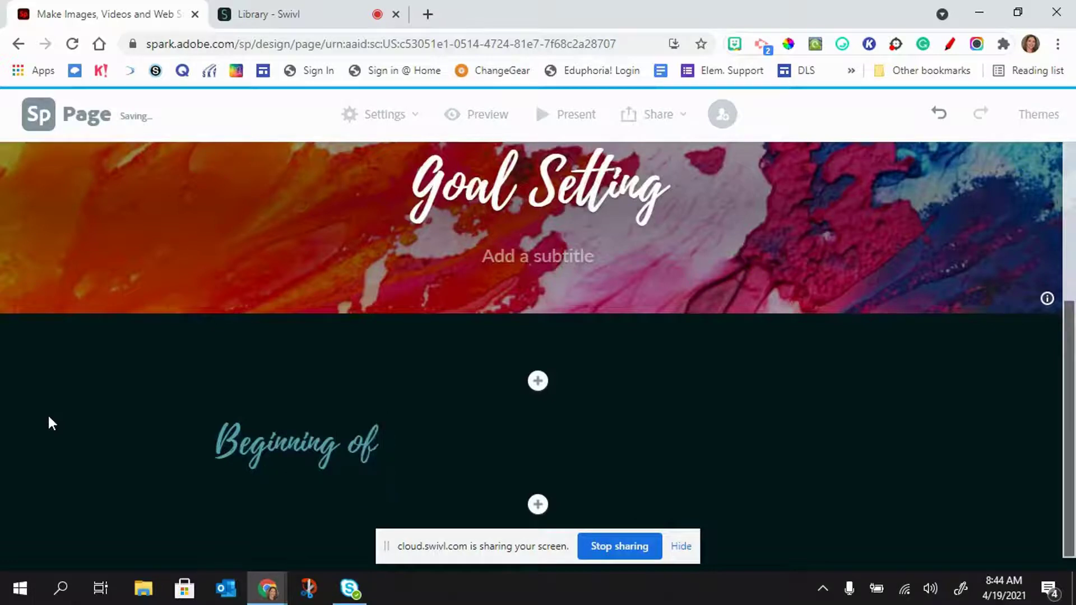
text( Year)
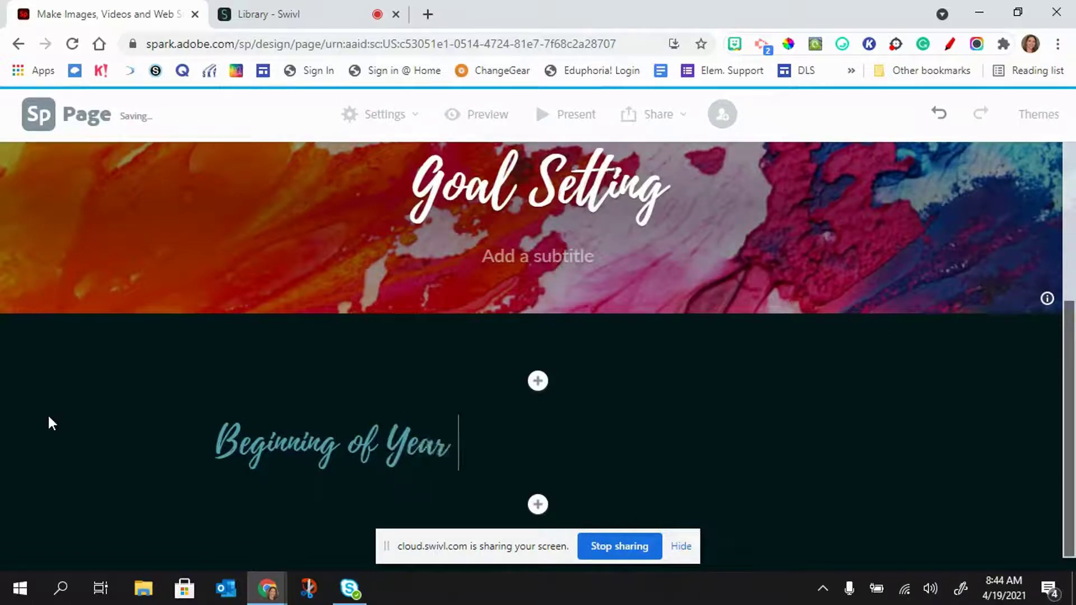
text( Goals)
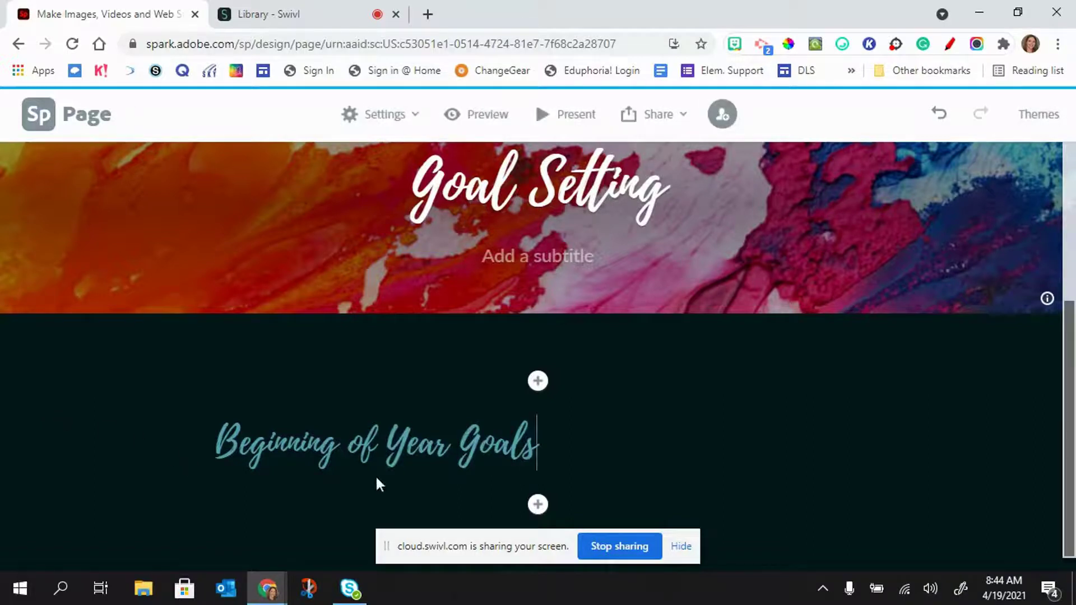
Add a text block under the heading and begin the goals paragraph with 'My'.
click(538, 506)
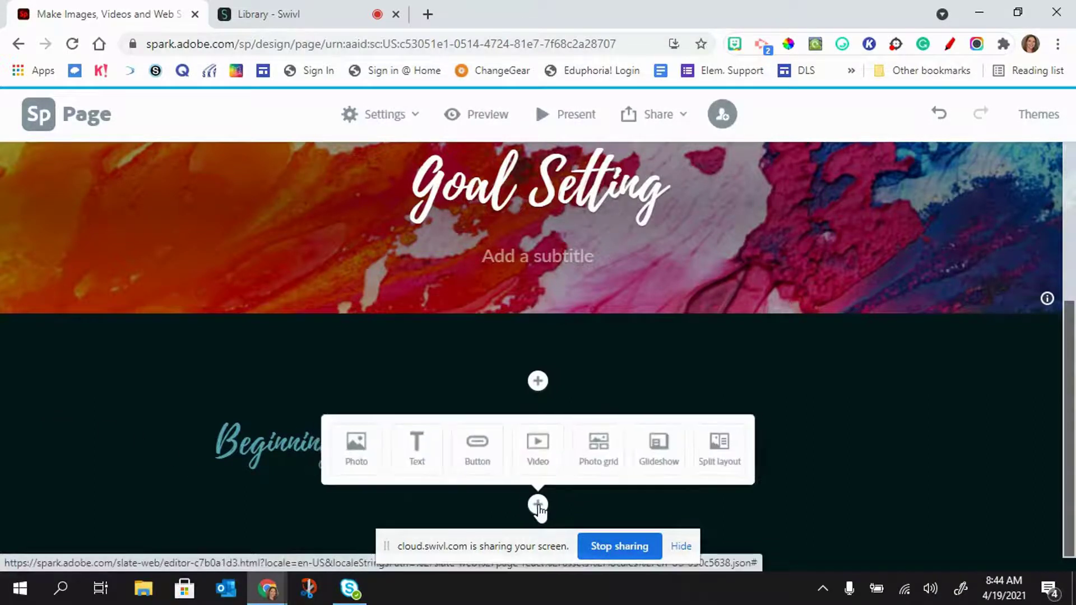
click(420, 468)
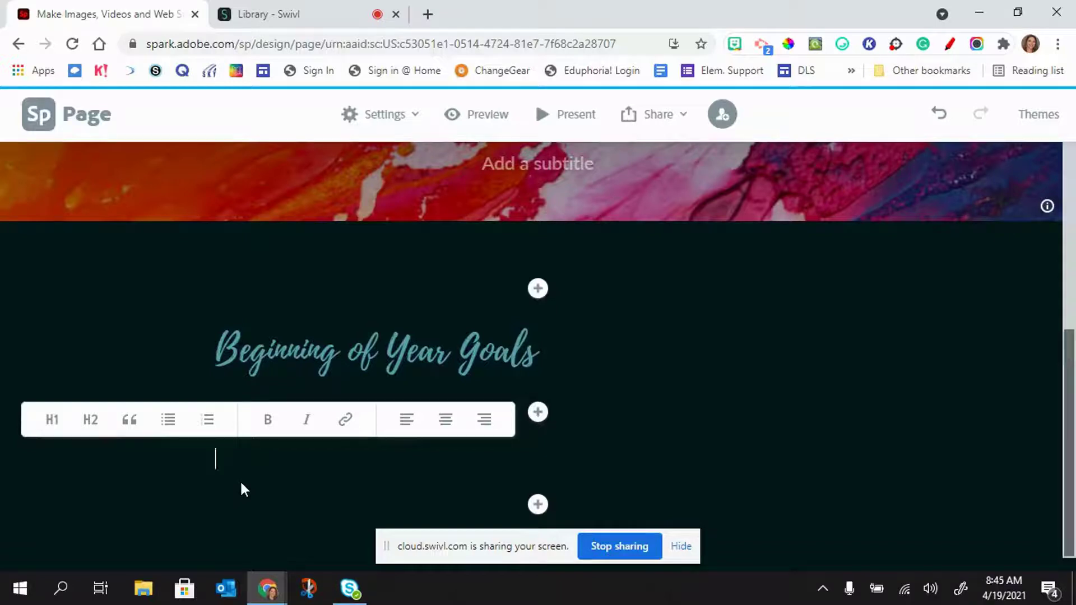
text(My goals for the)
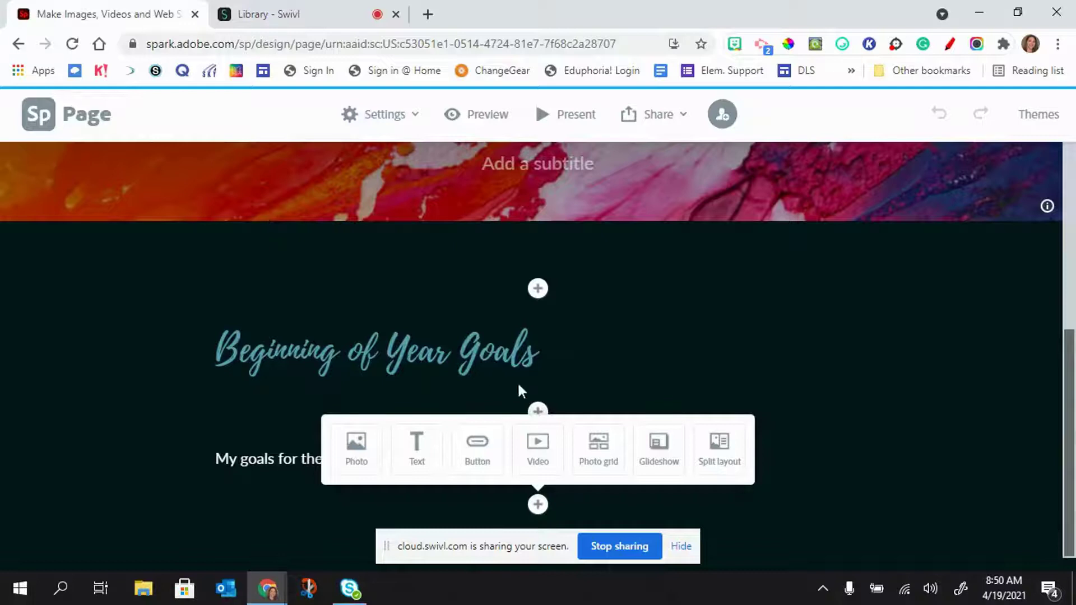
Add a video block and copy the Harry Potter and the Sorcerer's Stone Spark Video share link.
click(537, 446)
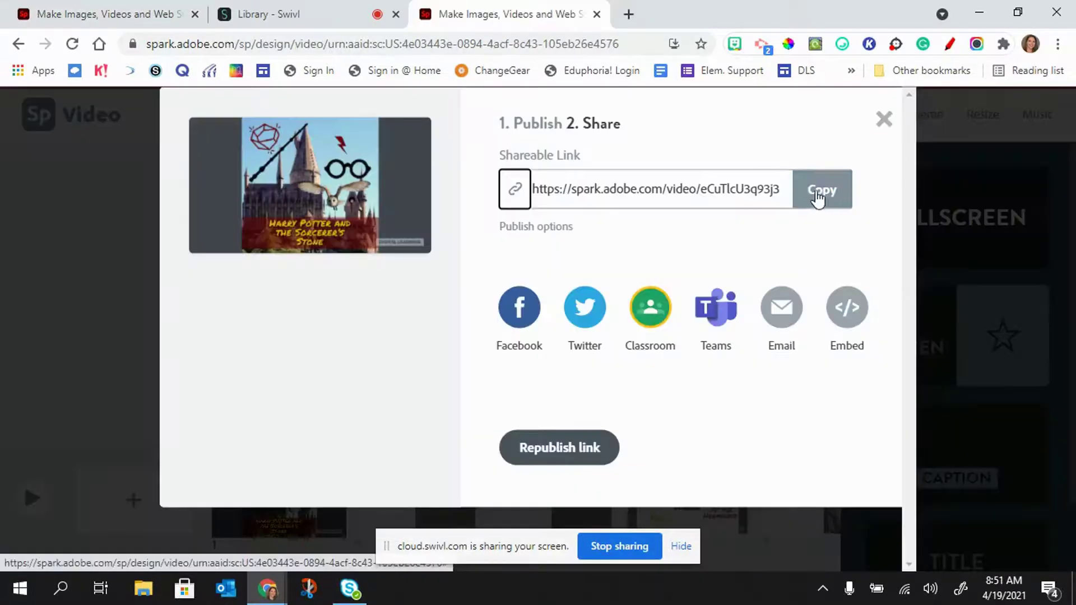
click(818, 193)
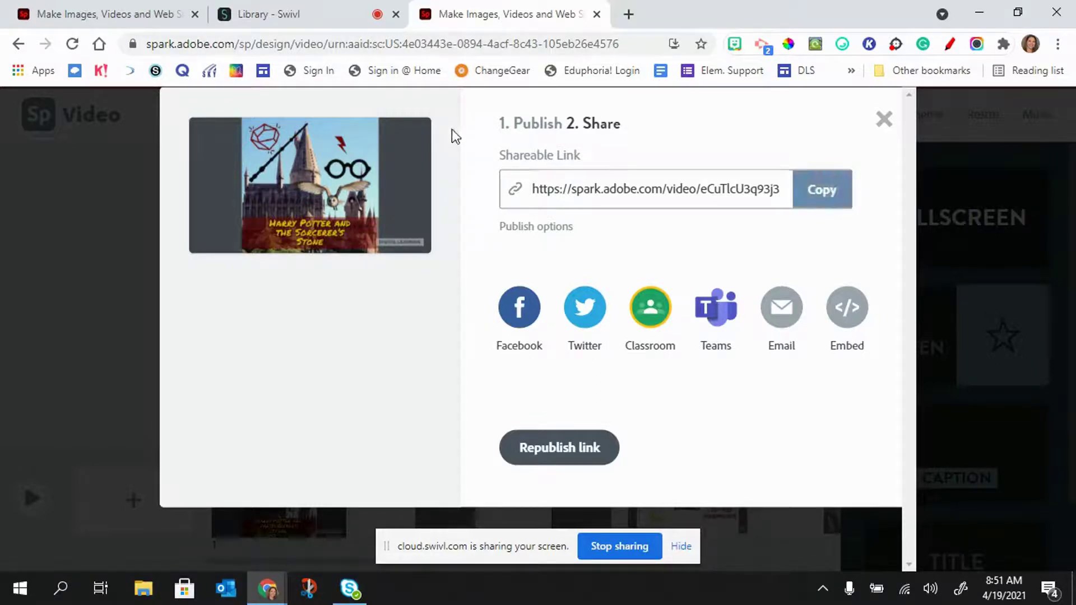
Paste the copied Spark Video link into the page's embedded video block.
click(162, 22)
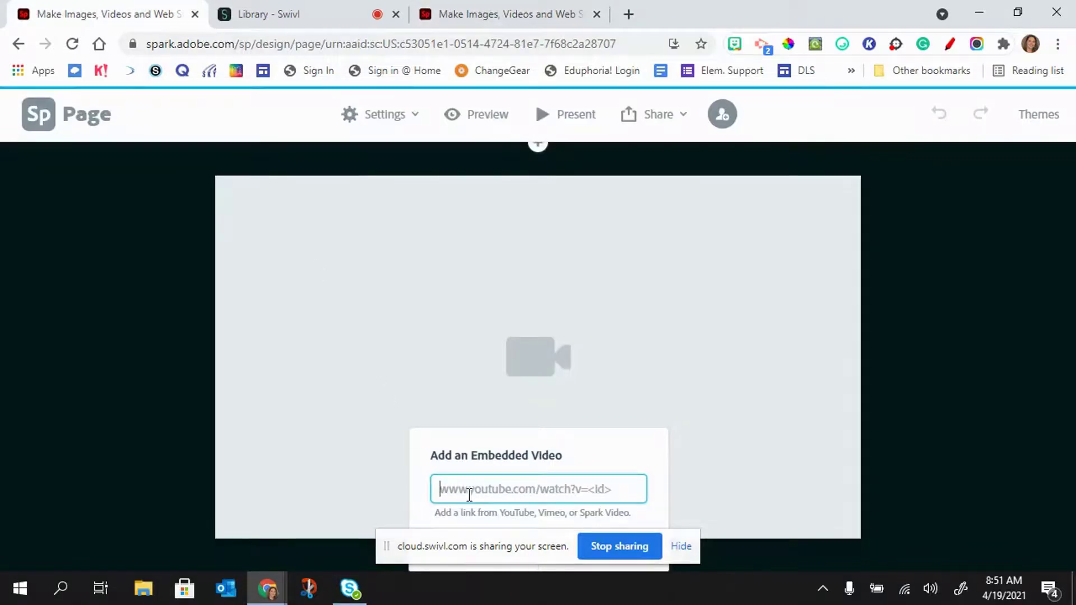
key(ctrl+v)
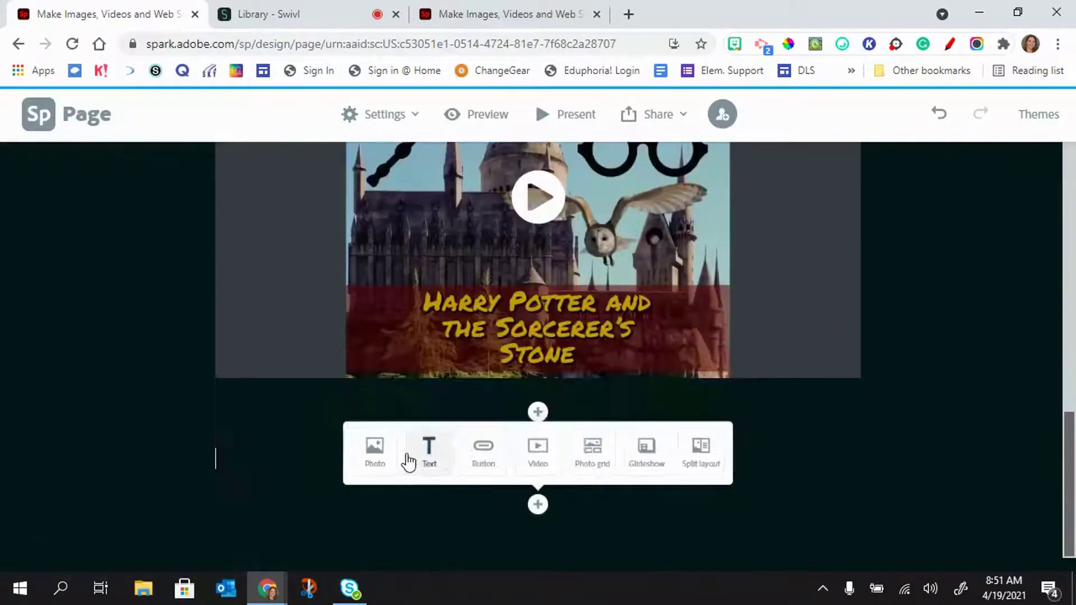
Add a 'Reflection on m…' text line and an H1 'Middle of the Y…' heading below the video.
click(408, 460)
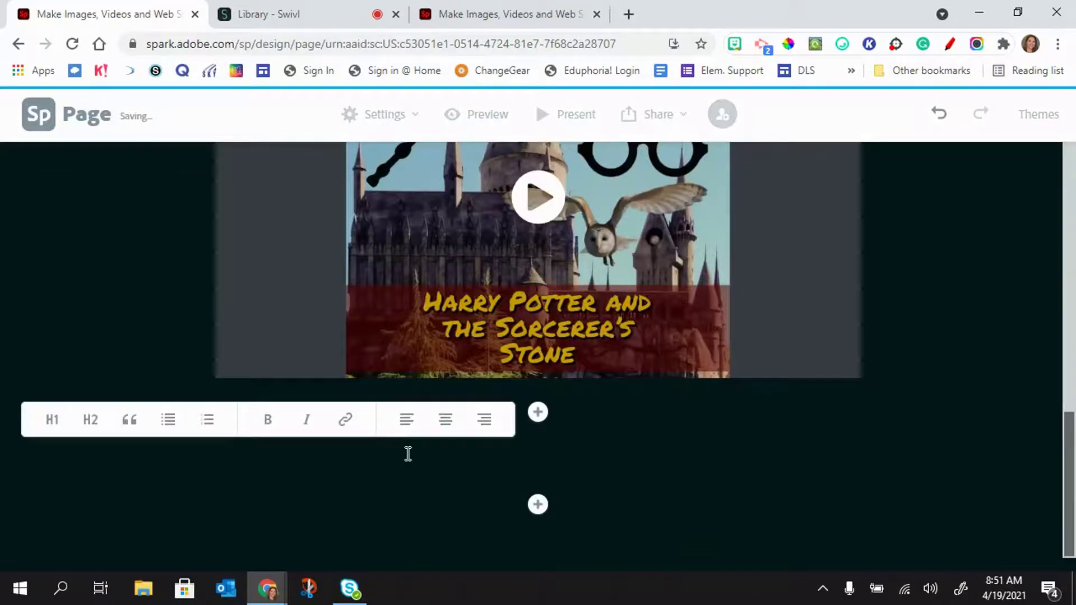
text(Reflection on m)
click(538, 505)
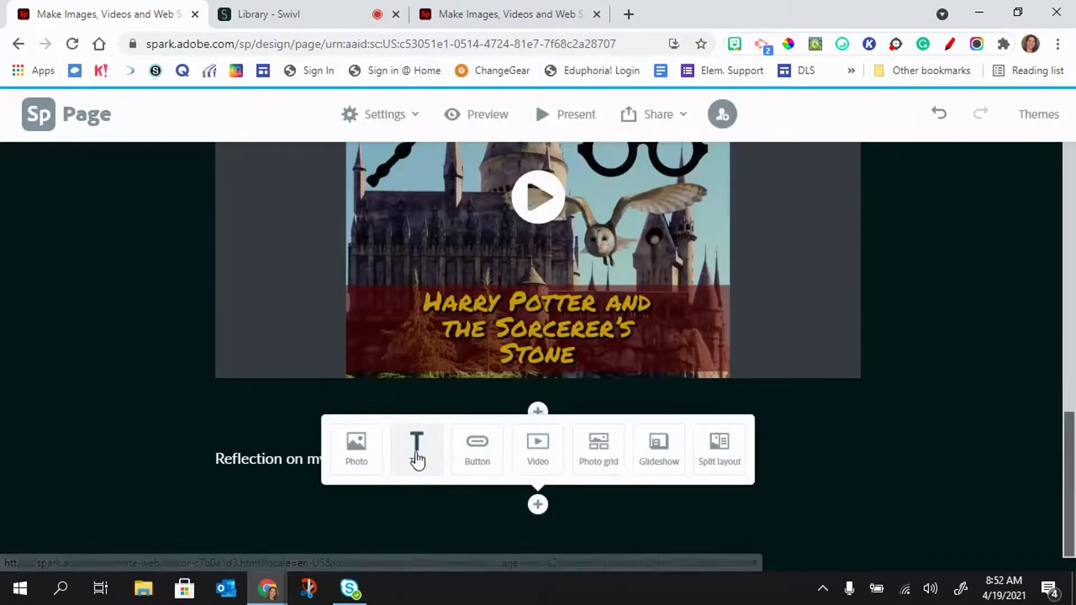
click(416, 455)
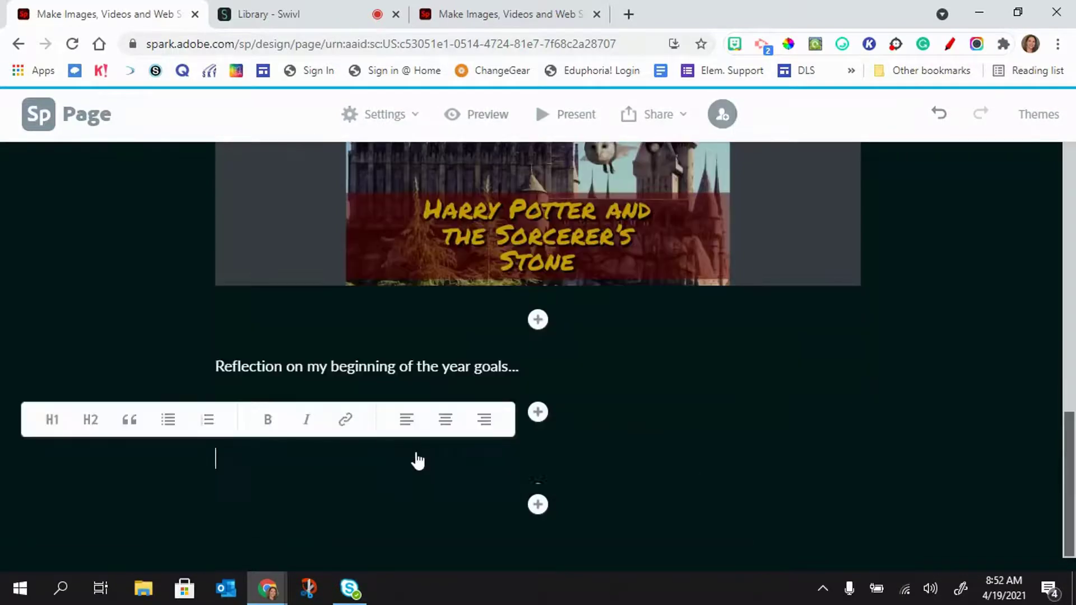
click(53, 420)
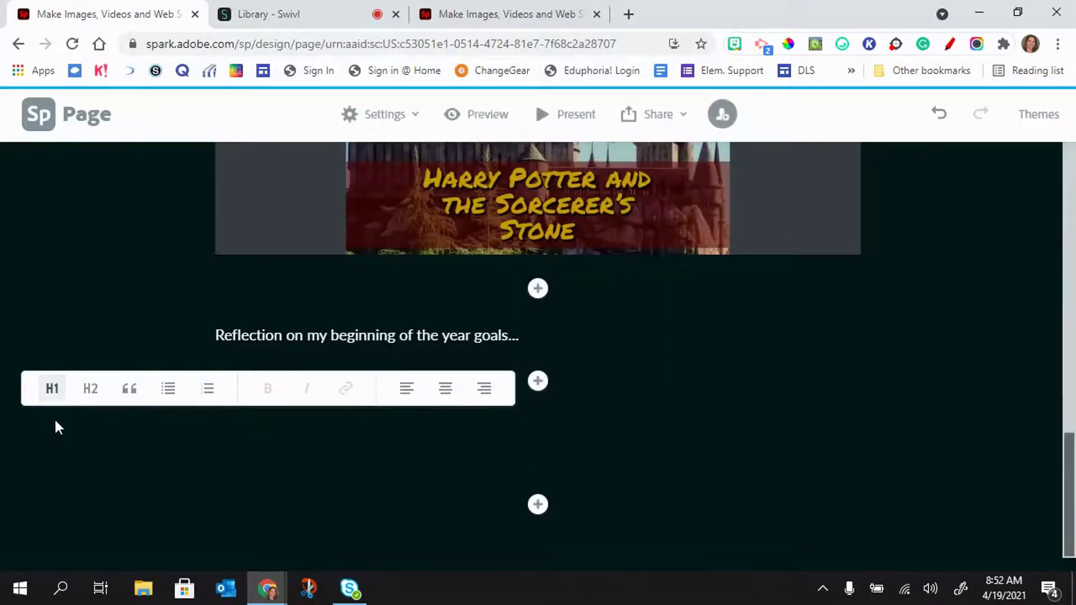
text(Middle of the Year Goals)
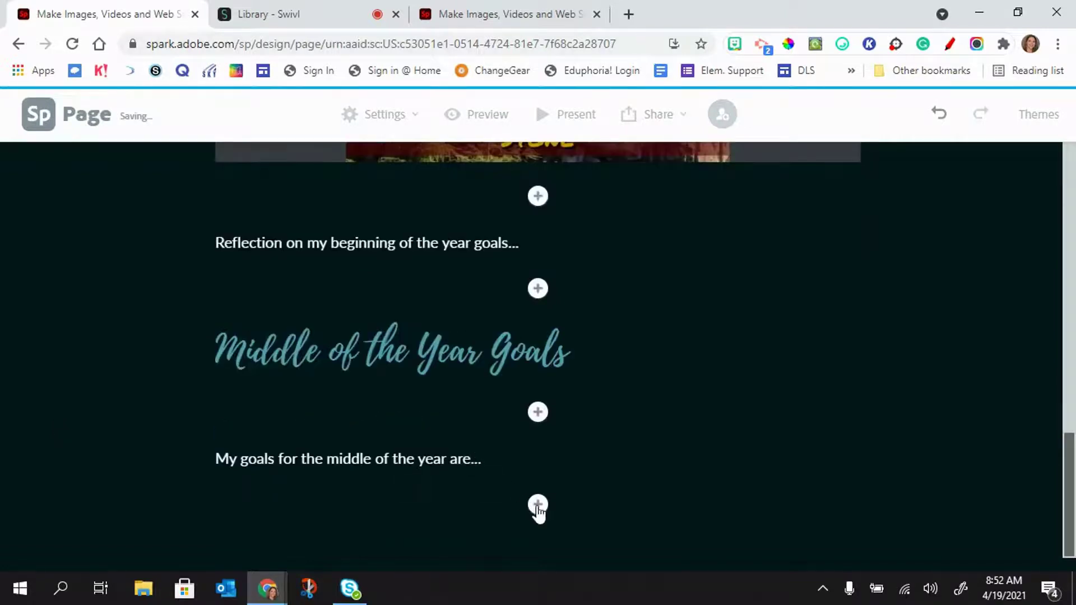
click(538, 504)
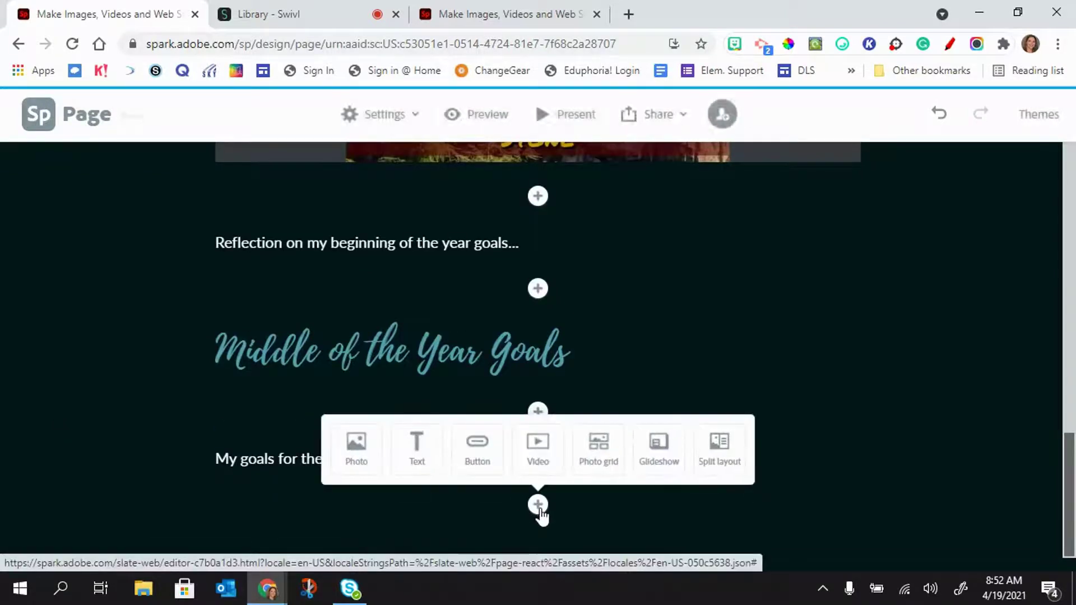
Upload the Harry Potter image from Downloads as a photo below the middle-year goals.
click(357, 446)
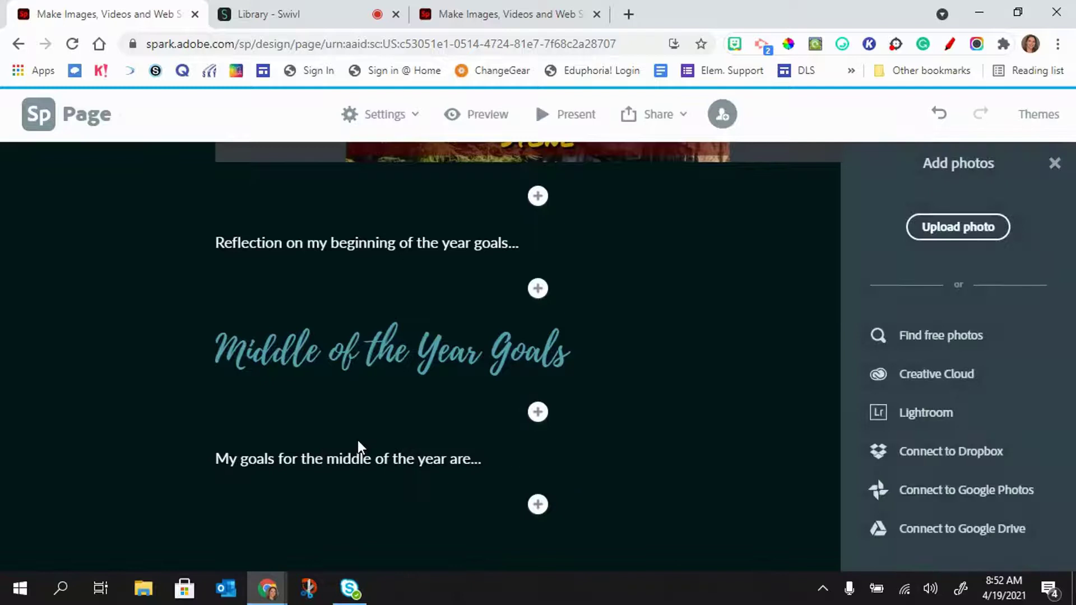
click(965, 227)
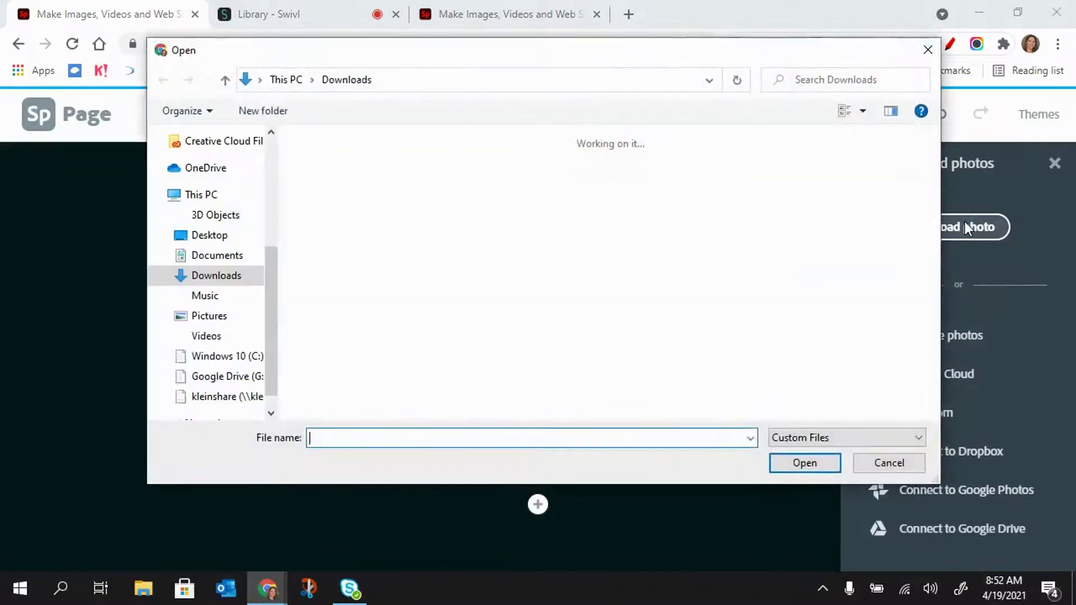
click(349, 175)
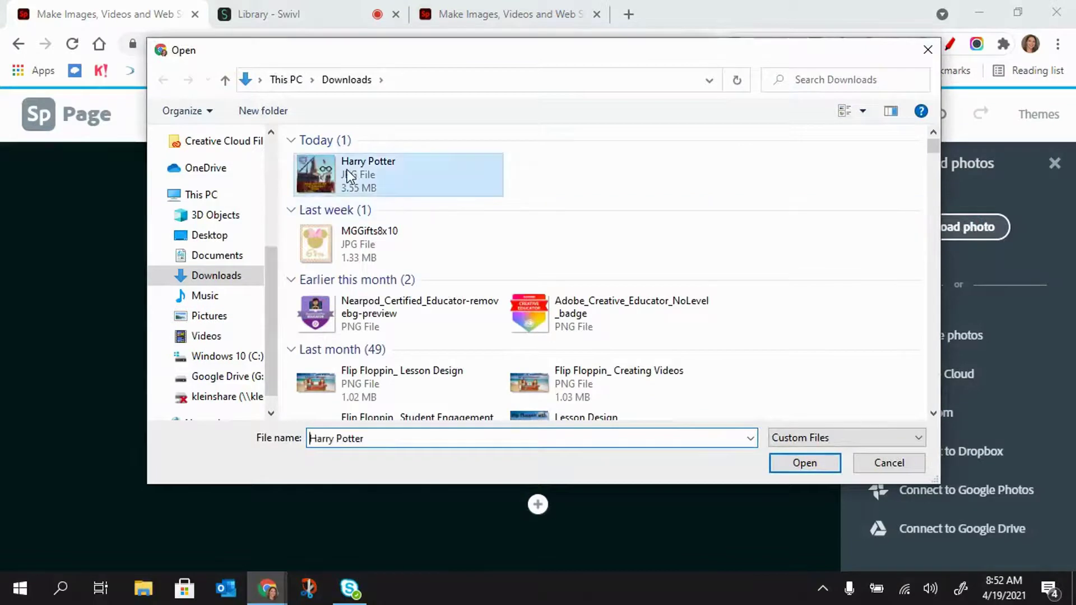
double_click(349, 176)
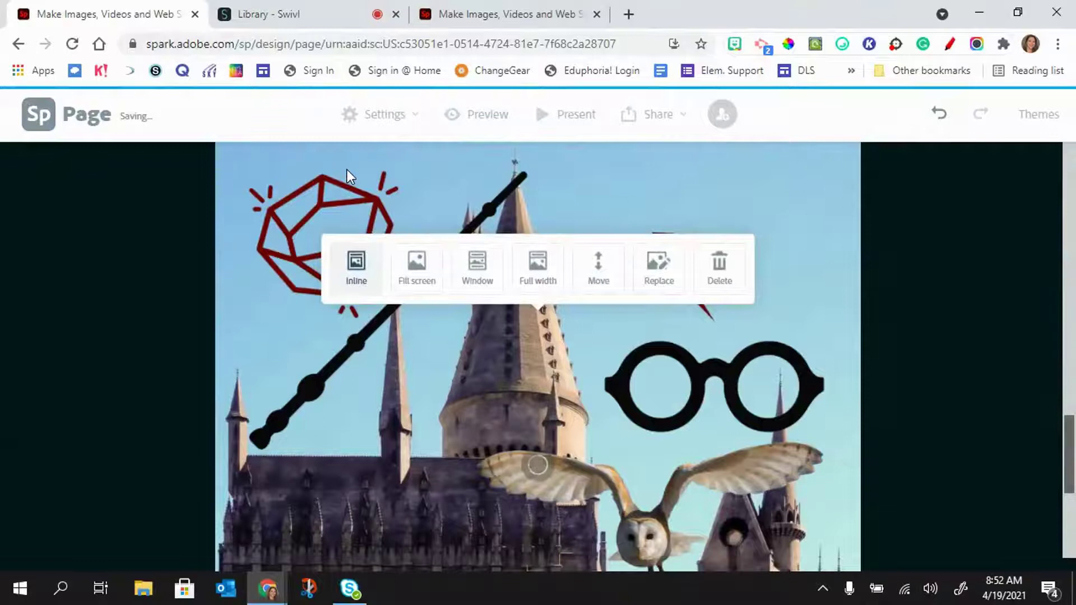
scroll(763, 353, down, 1)
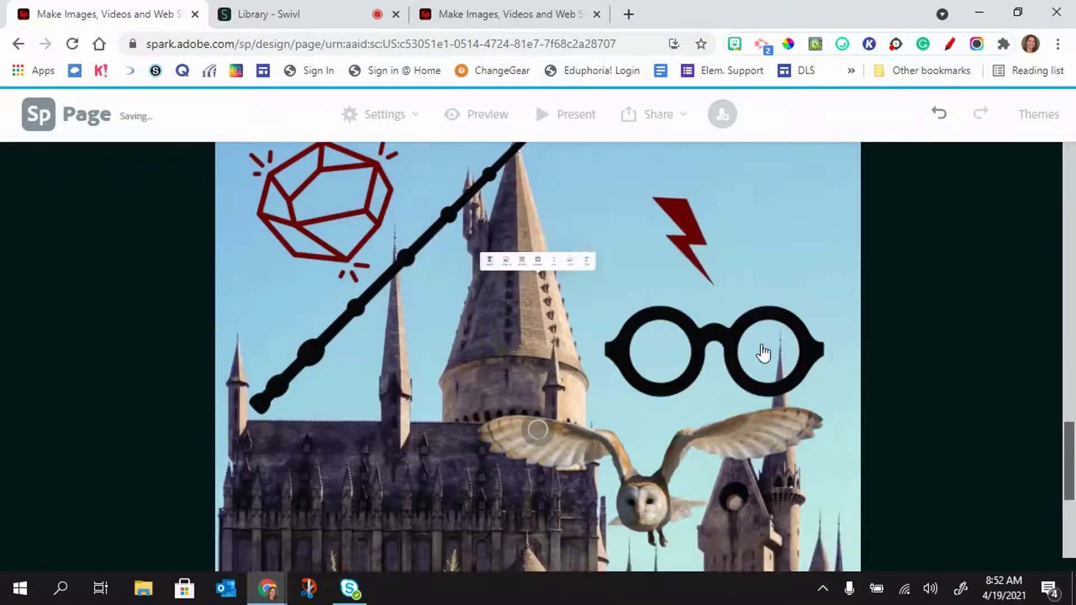
scroll(763, 353, down, 5)
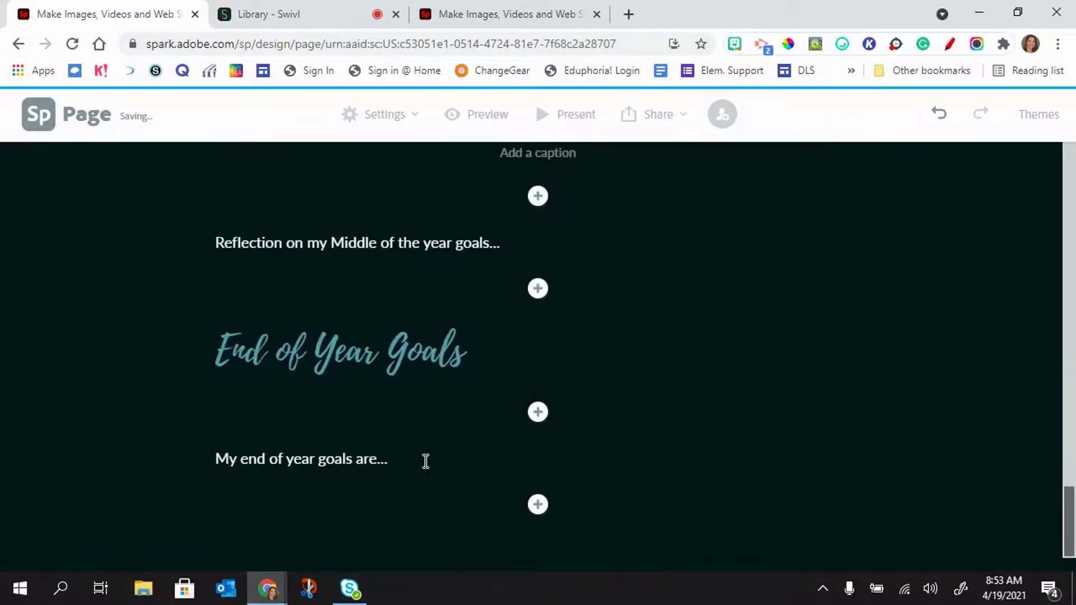
Add a photo grid with the Nearpod and Adobe educator badges and three Flip Floppin images.
click(538, 506)
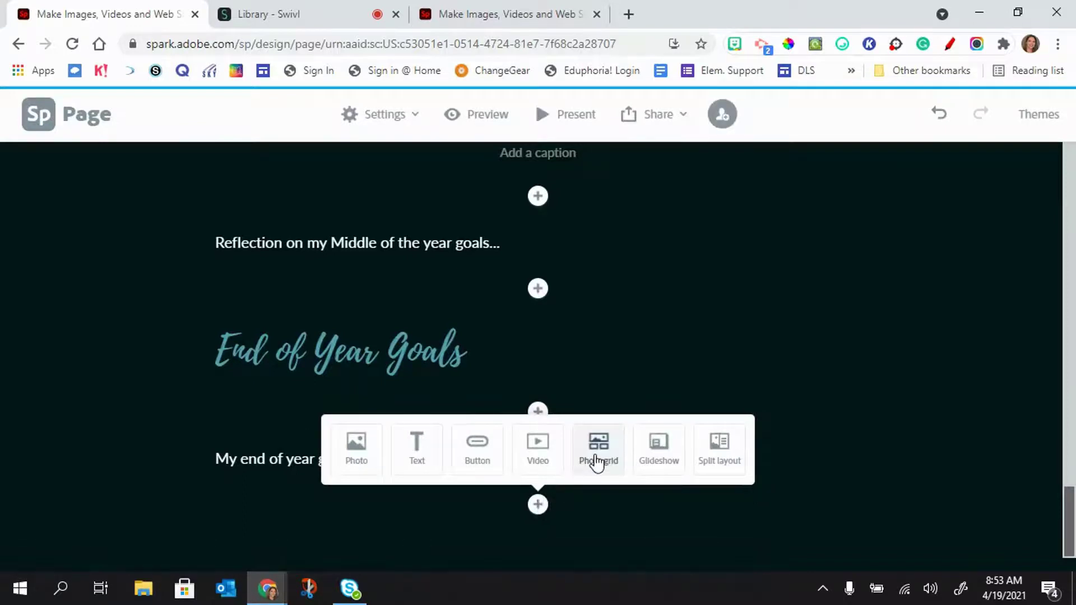
click(597, 463)
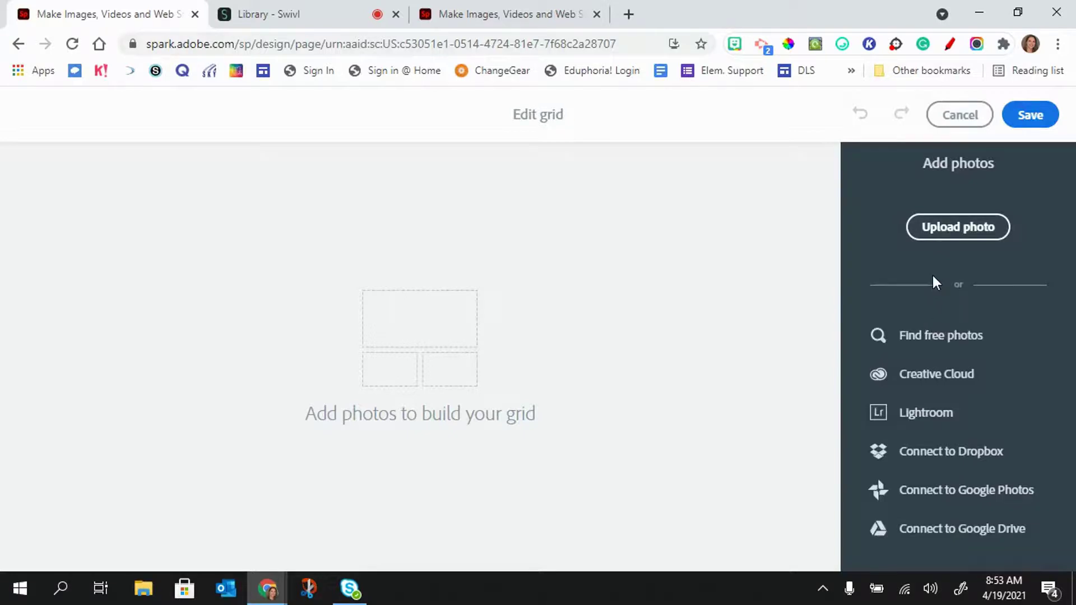
click(946, 232)
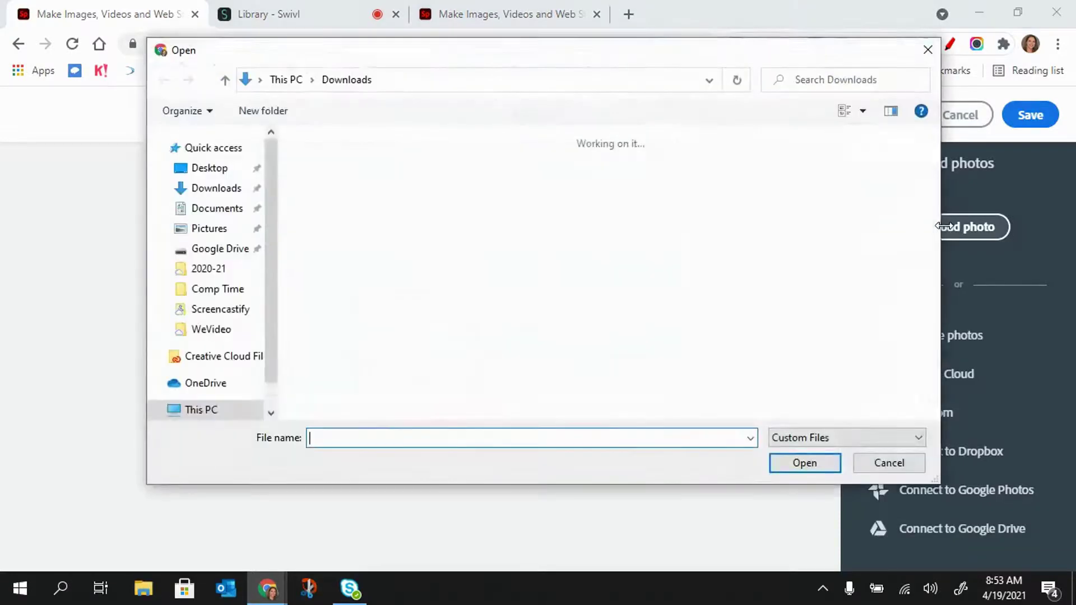
scroll(690, 248, down, 3)
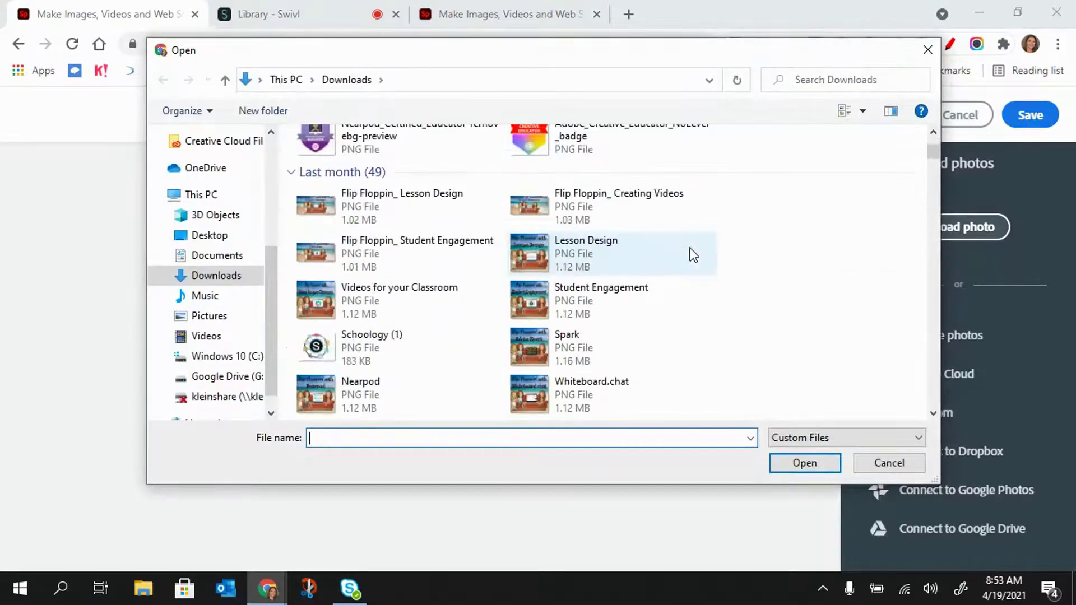
click(496, 136)
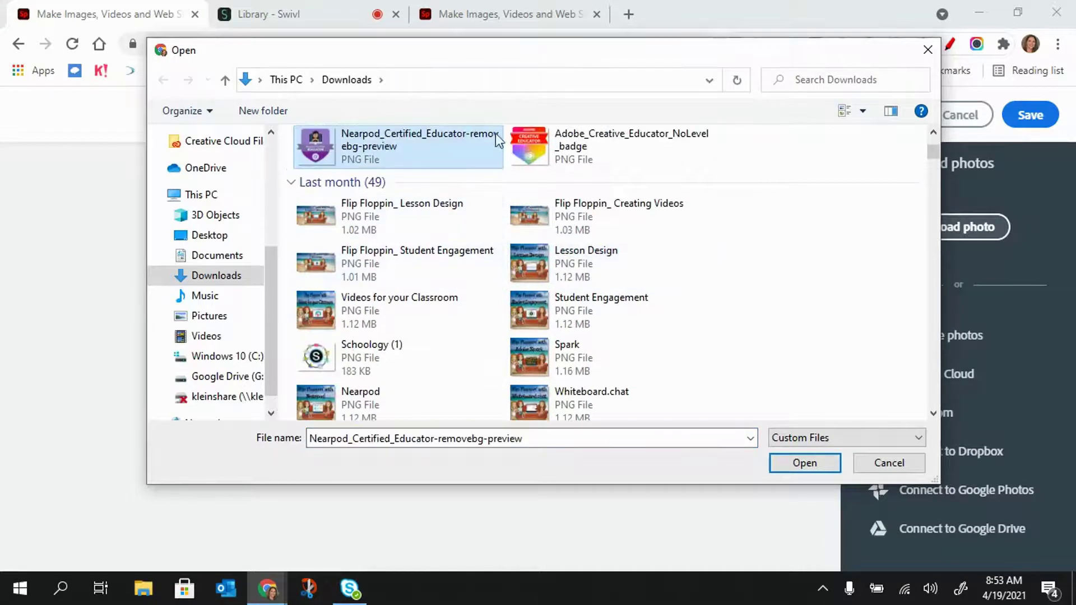
ctrl+click(526, 147)
ctrl+click(381, 221)
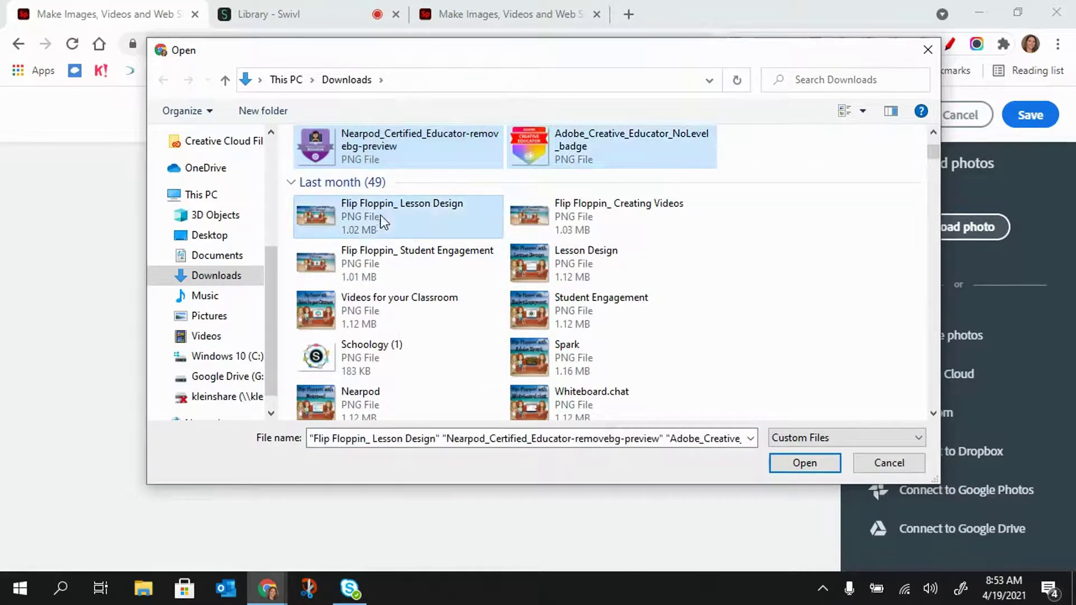
ctrl+click(533, 224)
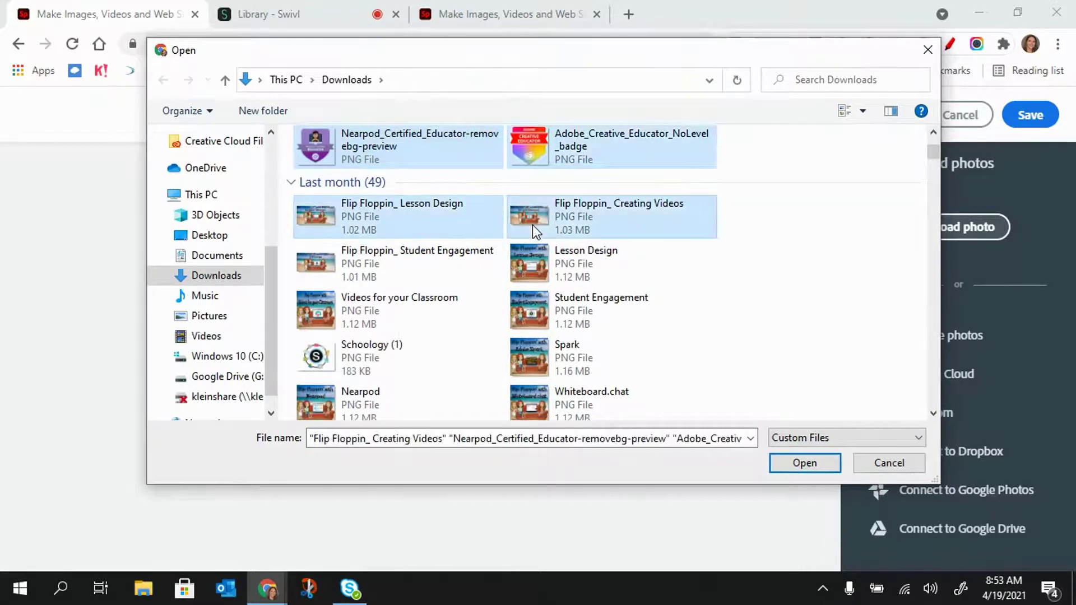
ctrl+click(362, 253)
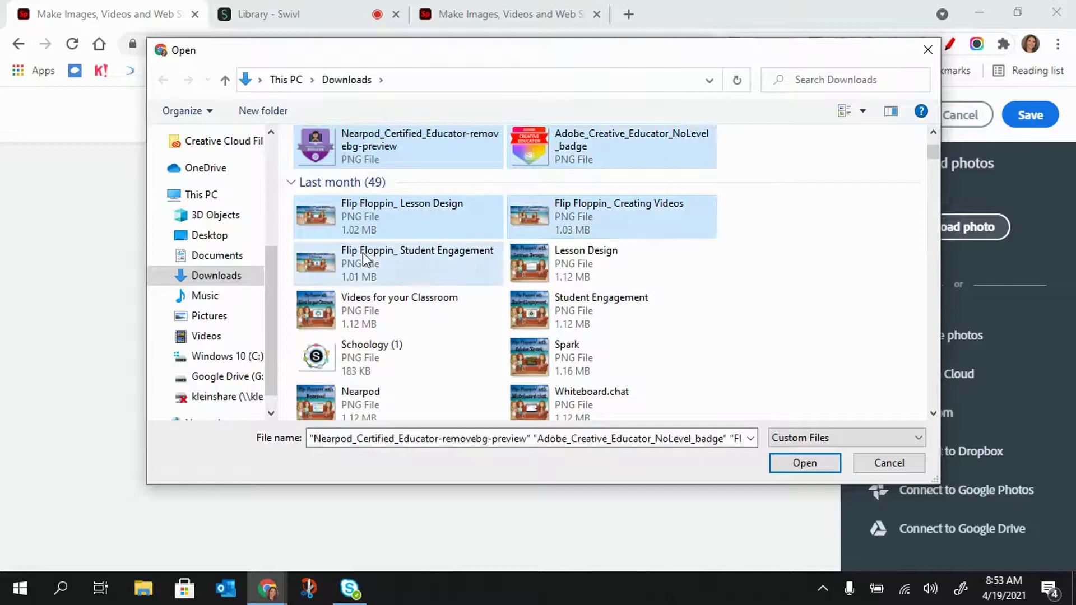
click(800, 464)
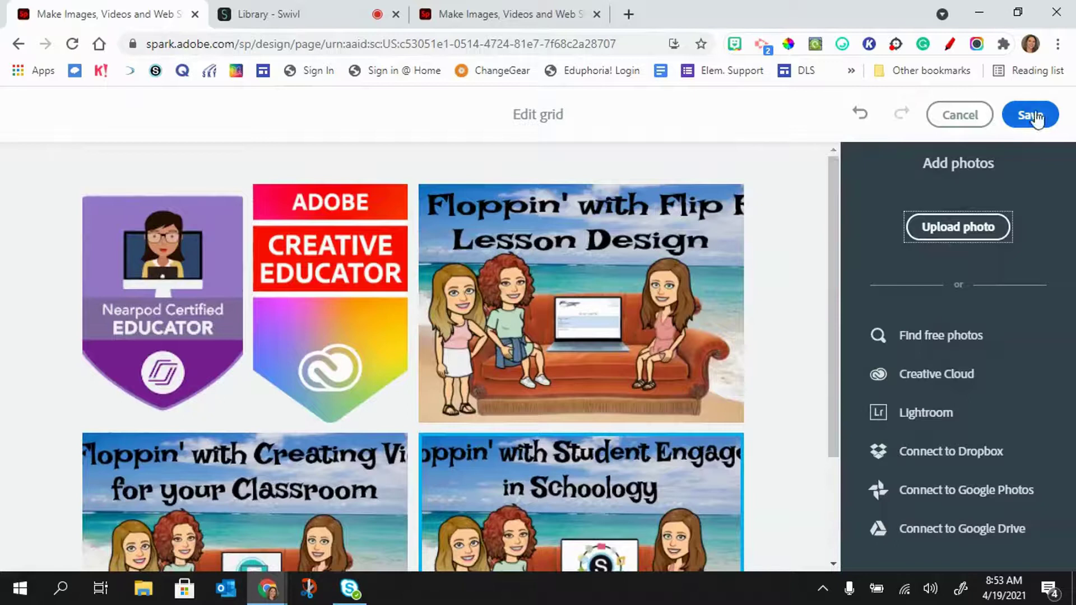
Save the photo grid and scroll back up the page.
click(1037, 115)
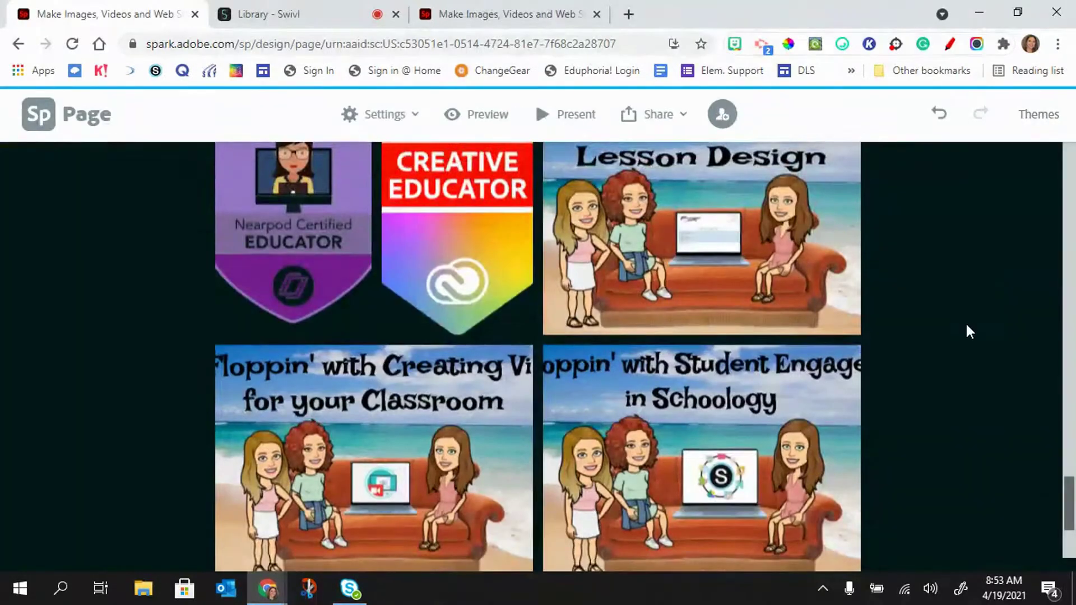
scroll(964, 322, up, 3)
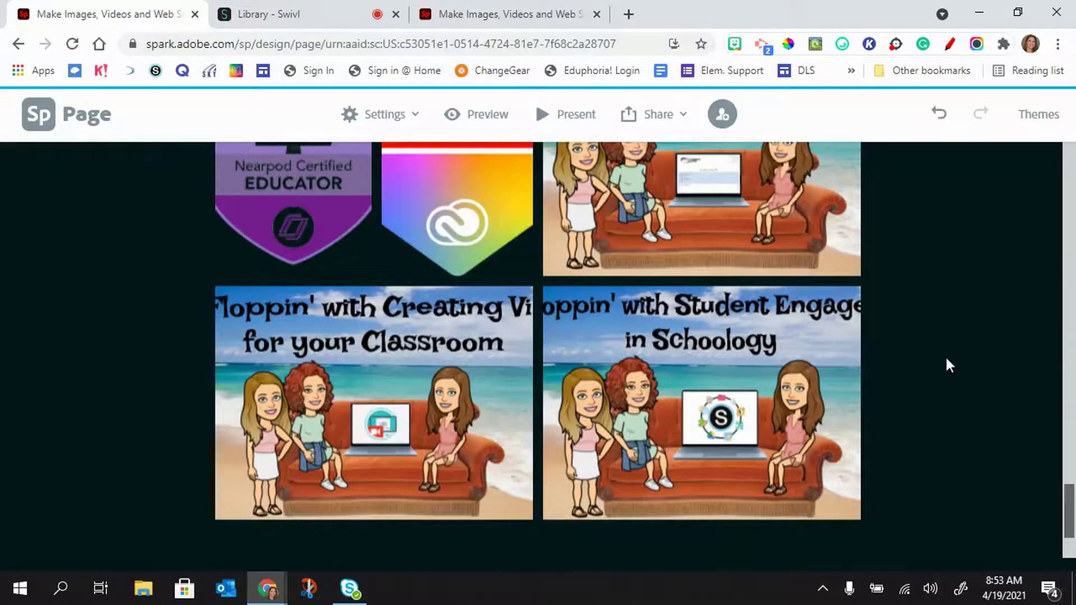
scroll(950, 312, up, 6)
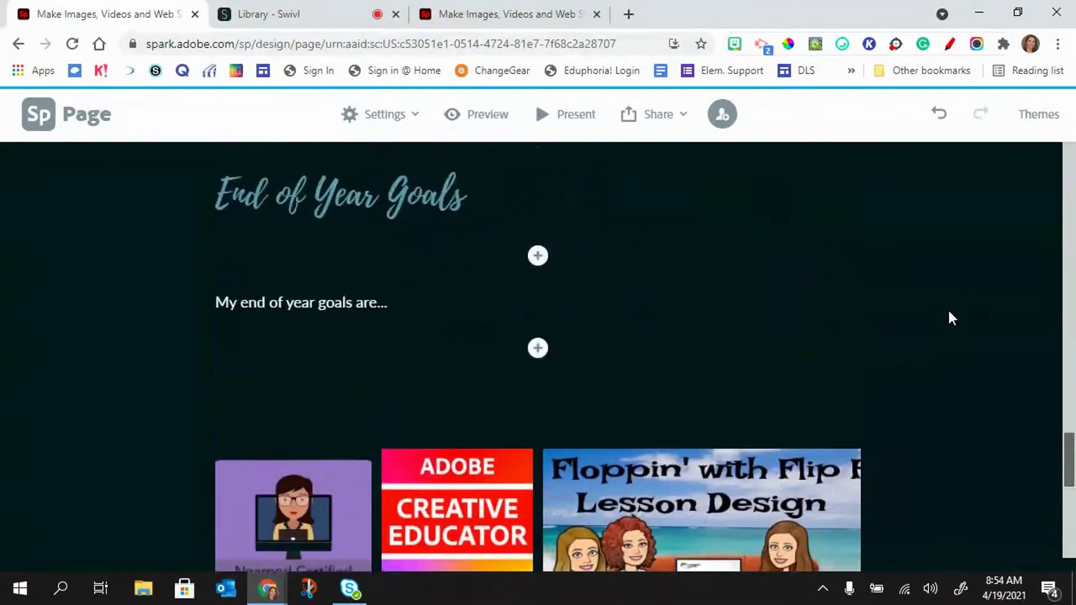
scroll(951, 318, up, 3)
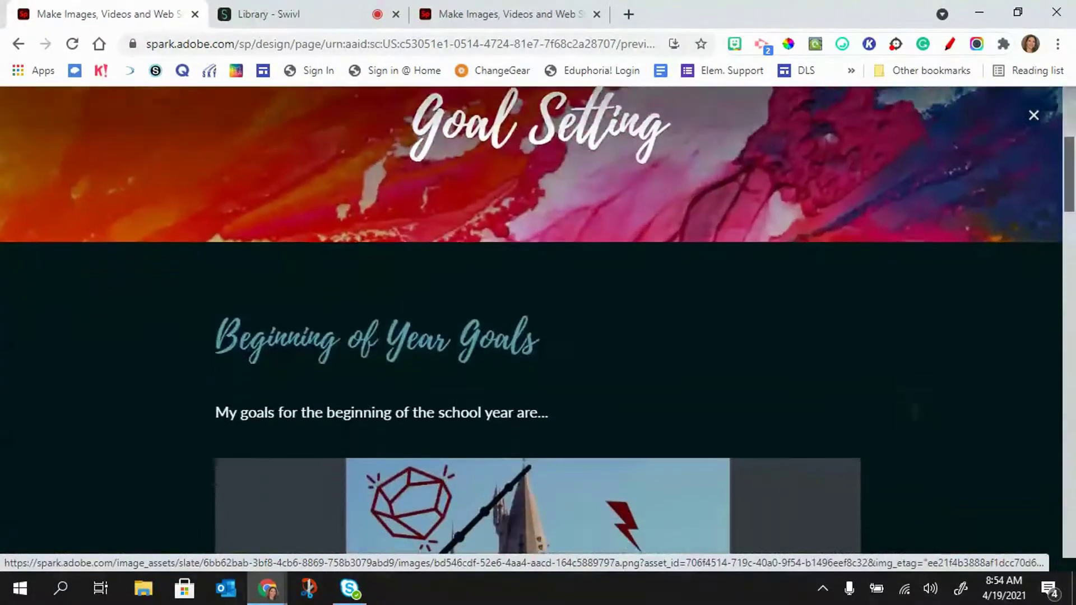
scroll(538, 320, down, 8)
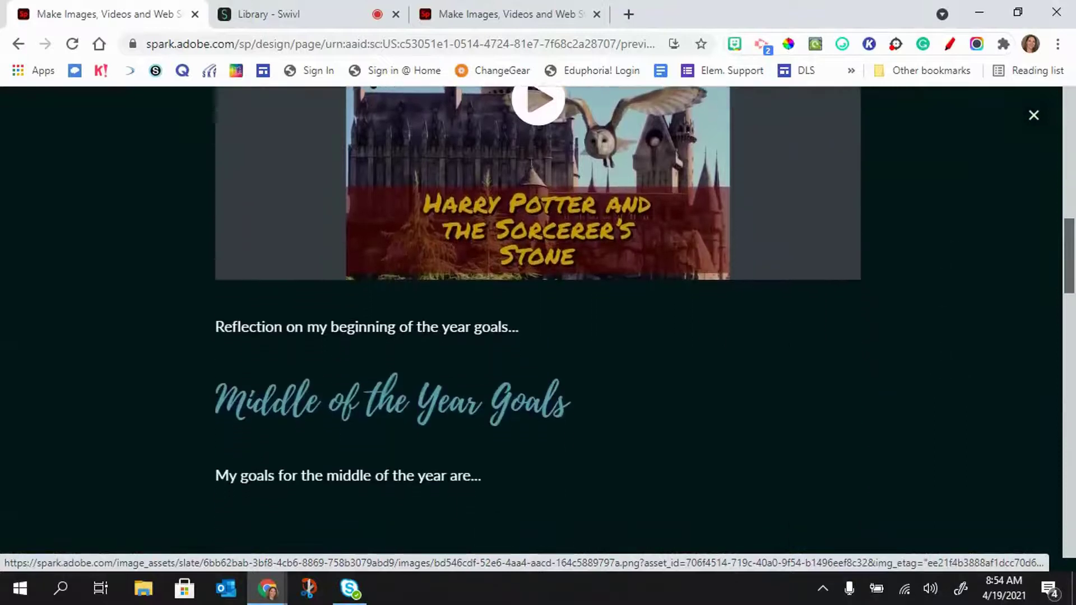
scroll(538, 319, down, 9)
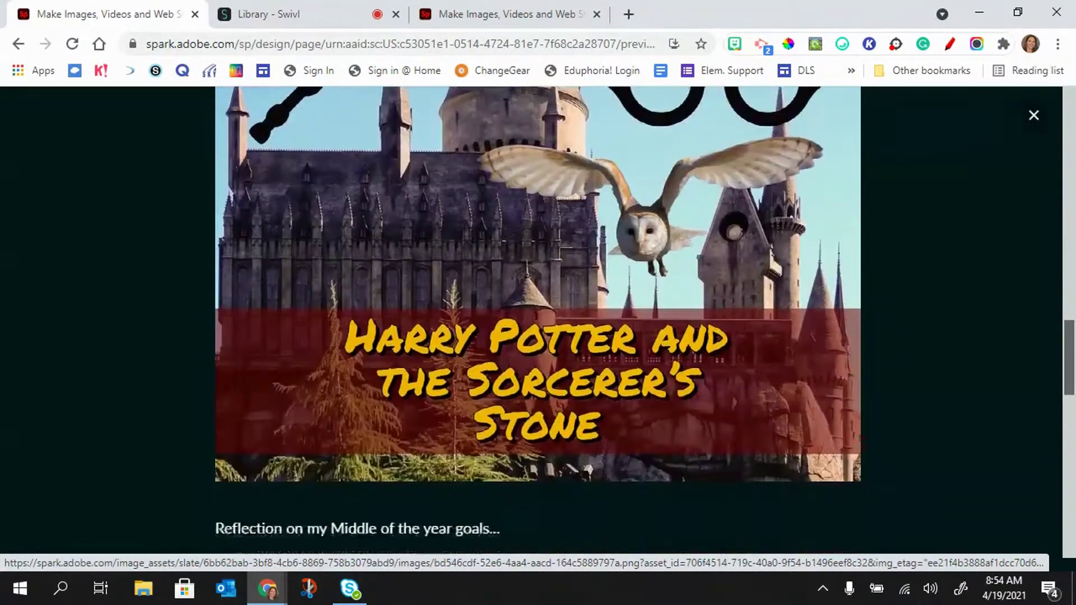
scroll(538, 319, down, 12)
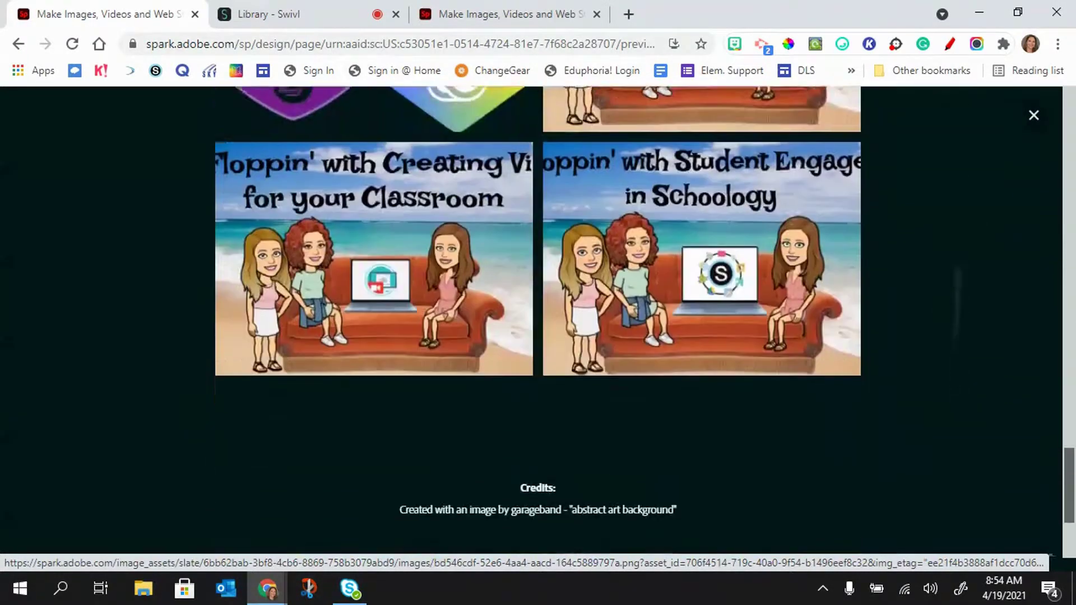
scroll(538, 319, up, 10)
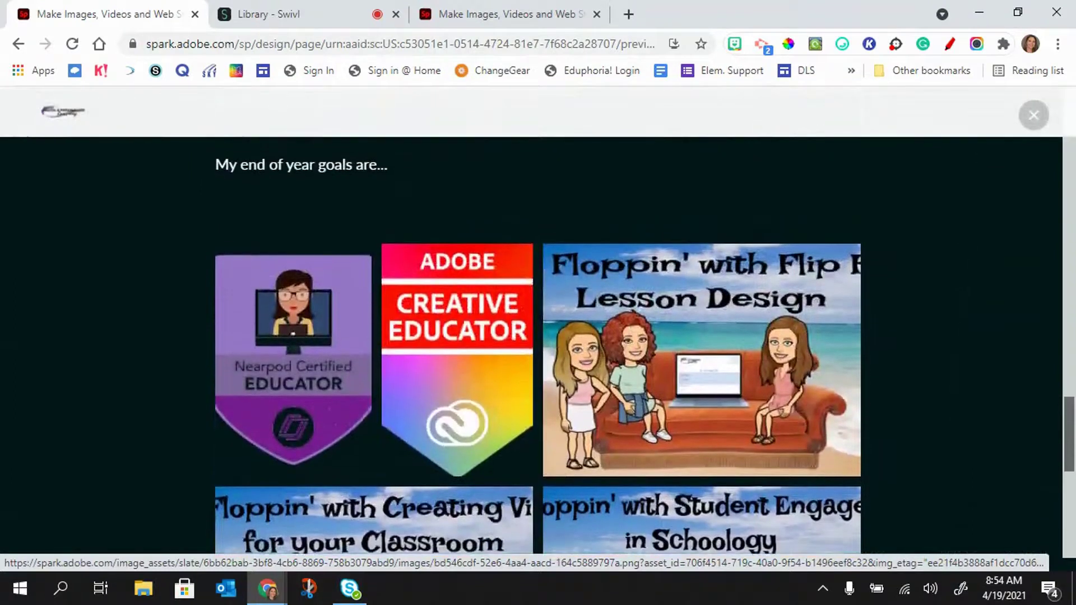
key(Escape)
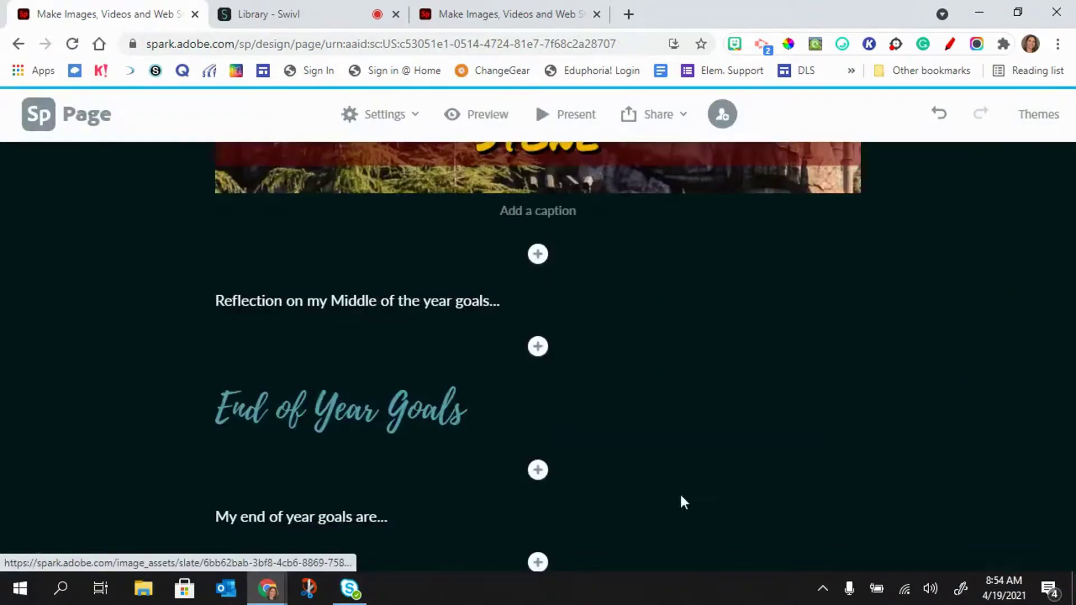
click(565, 119)
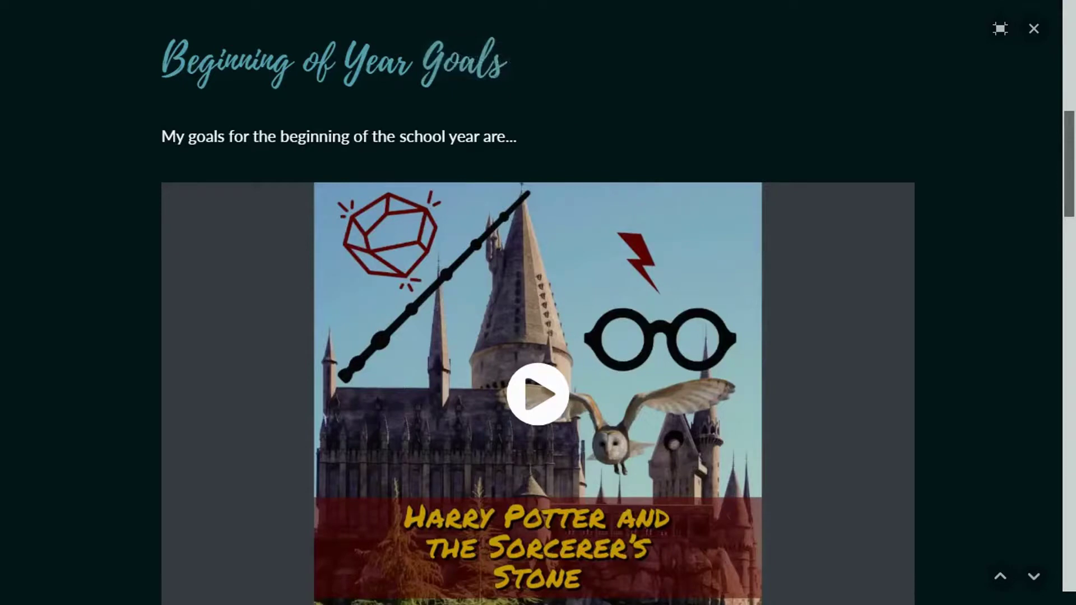
key(Down)
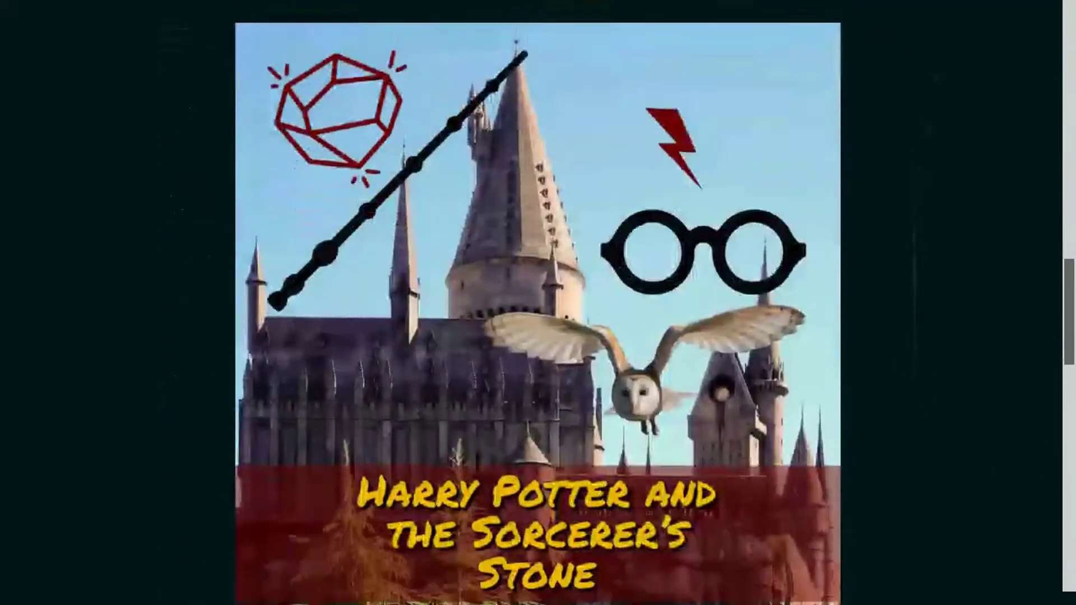
key(Up)
key(Up)
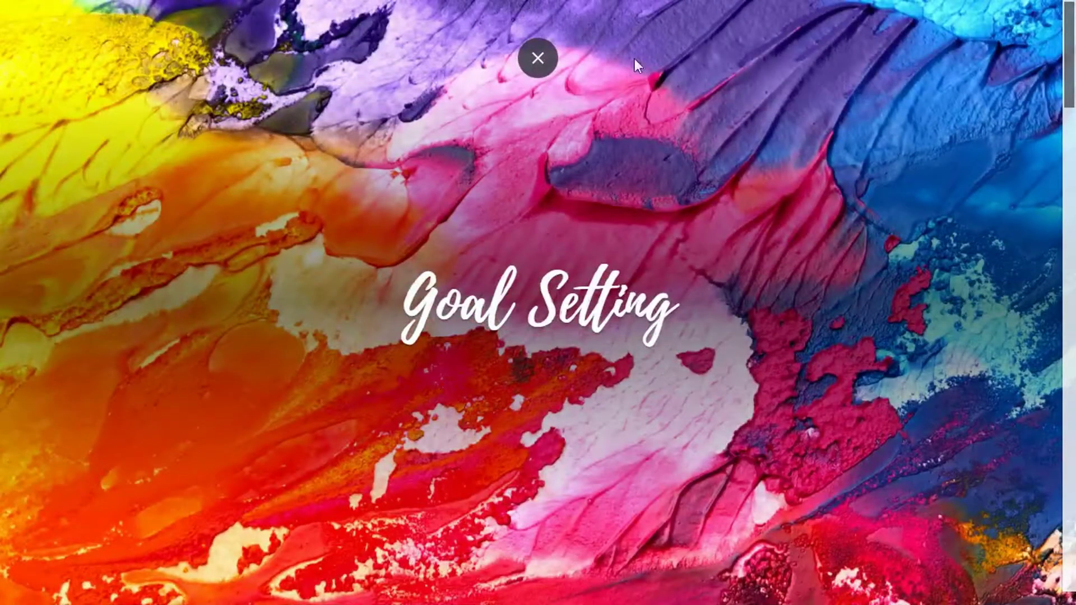
click(537, 60)
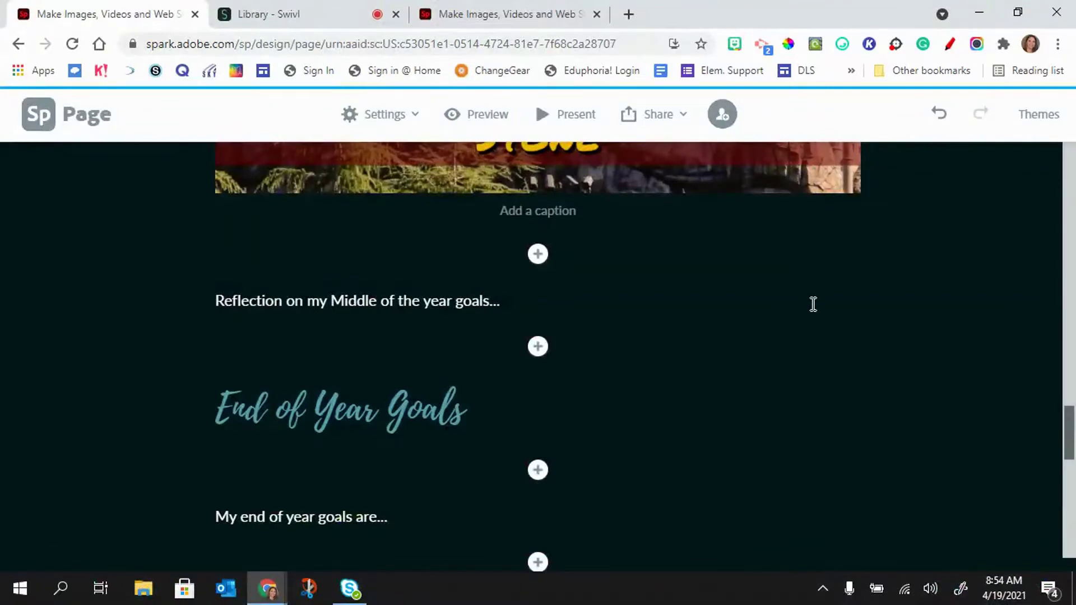
Select the Harry Potter castle image to show its Inline/Fill screen/Window layout options.
scroll(813, 304, down, 5)
scroll(813, 304, up, 8)
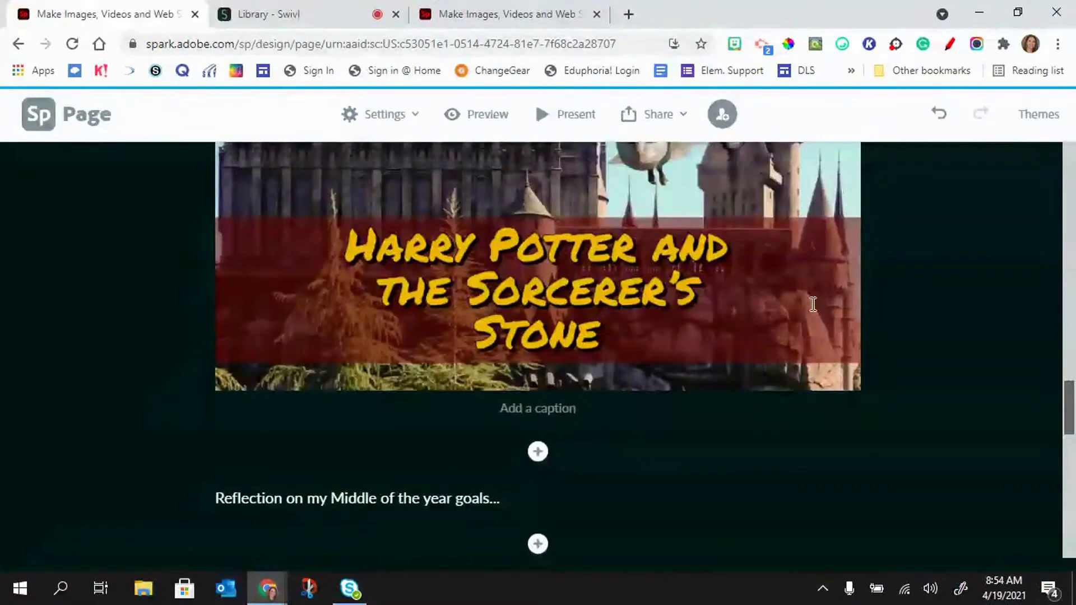
scroll(813, 304, up, 8)
click(813, 312)
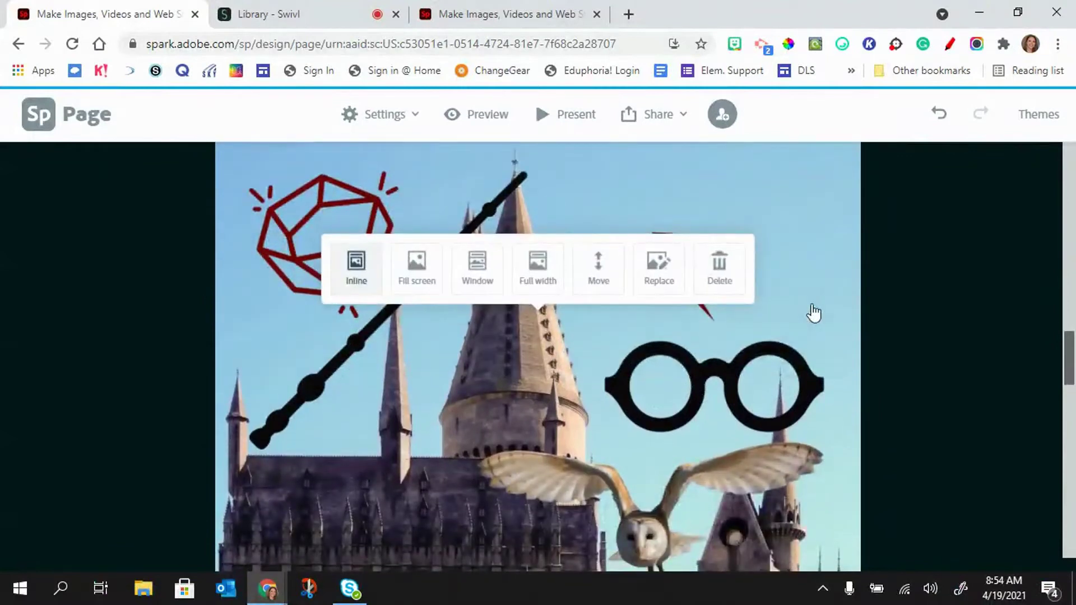